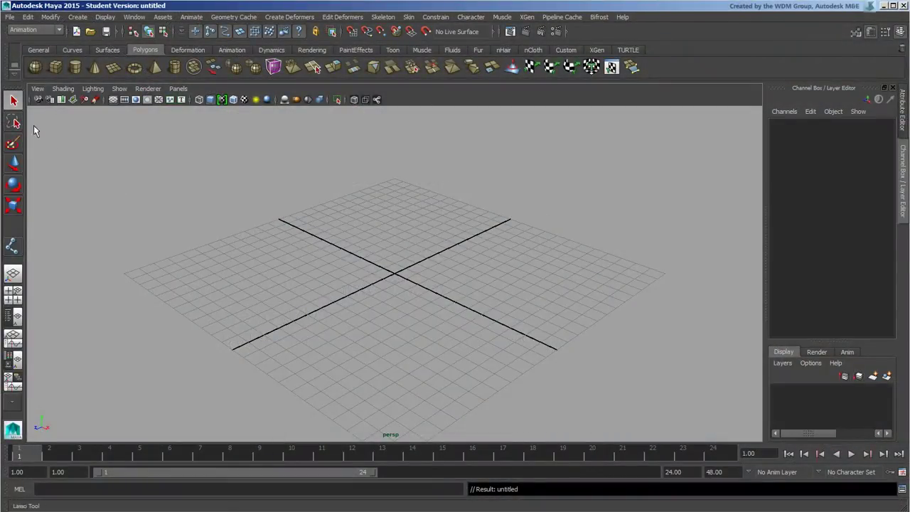
- Add a polygon cube from the shelf and orbit in close on it
{"action": "left_click", "coordinate": [56, 66]}
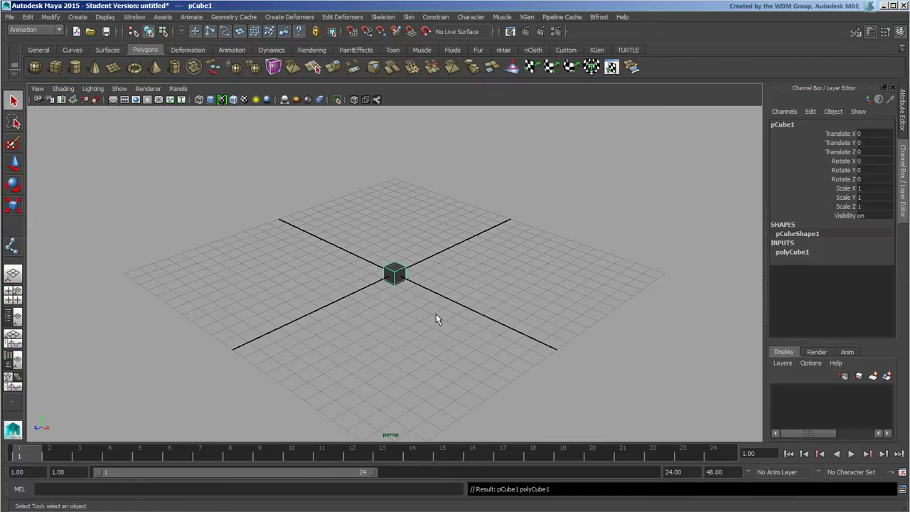
{"action": "mouse_move", "coordinate": [353, 320]}
{"action": "left_mouse_down", "text": "alt"}
{"action": "mouse_move", "coordinate": [391, 301]}
{"action": "mouse_move", "coordinate": [294, 300]}
{"action": "left_mouse_up", "text": "alt"}
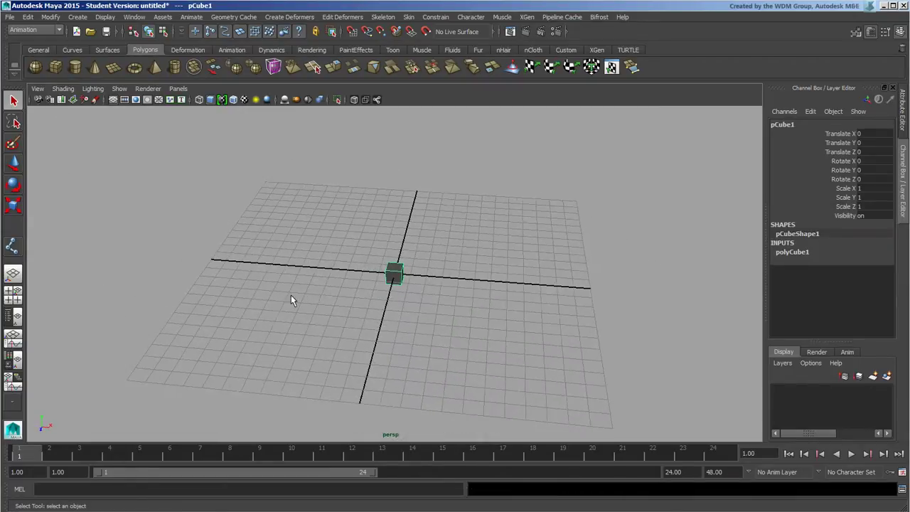
{"action": "right_click_drag", "start_coordinate": [295, 300], "coordinate": [717, 329], "text": "alt"}
{"action": "mouse_move", "coordinate": [716, 329]}
{"action": "left_mouse_down", "text": "alt"}
{"action": "mouse_move", "coordinate": [547, 289]}
{"action": "mouse_move", "coordinate": [362, 191]}
{"action": "left_mouse_up", "text": "alt"}
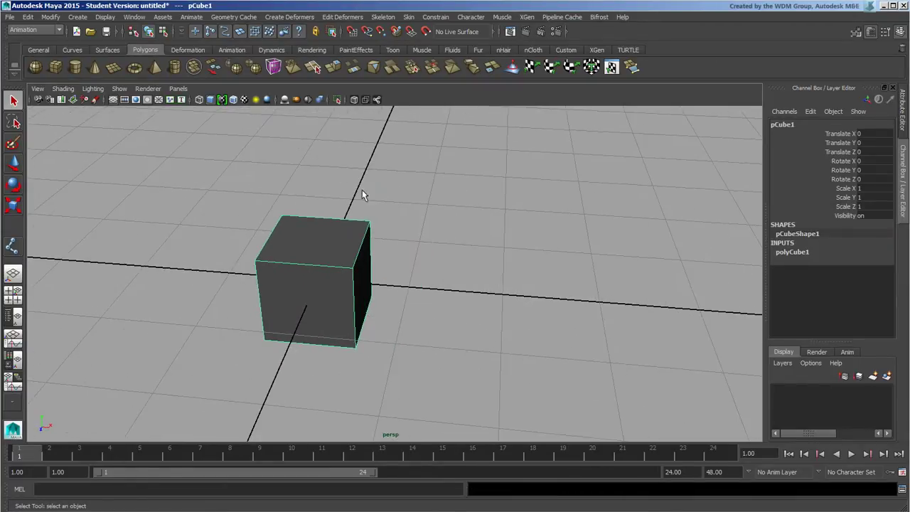
- Create a locator and move it to the cube's right, at 2.328, 0.751, -0.812
{"action": "left_click", "coordinate": [78, 17]}
{"action": "left_click", "coordinate": [98, 212]}
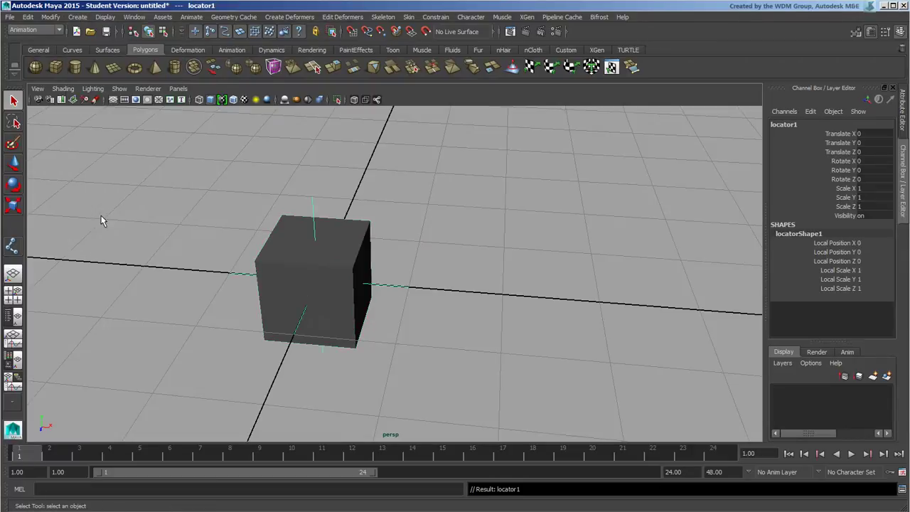
{"action": "left_click", "coordinate": [12, 163]}
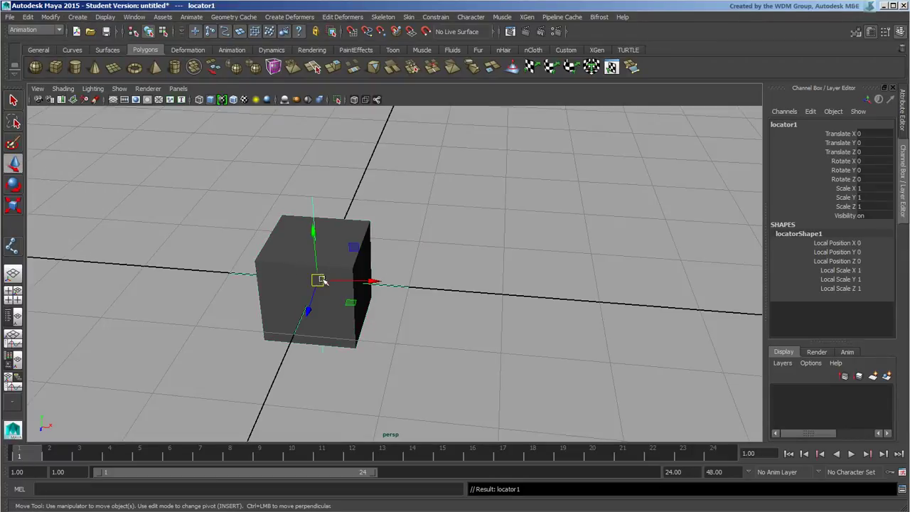
{"action": "left_click_drag", "start_coordinate": [321, 279], "coordinate": [541, 200]}
{"action": "mouse_move", "coordinate": [593, 272]}
{"action": "left_mouse_down", "text": "alt"}
{"action": "mouse_move", "coordinate": [539, 263]}
{"action": "mouse_move", "coordinate": [497, 270]}
{"action": "mouse_move", "coordinate": [516, 266]}
{"action": "left_mouse_up", "text": "alt"}
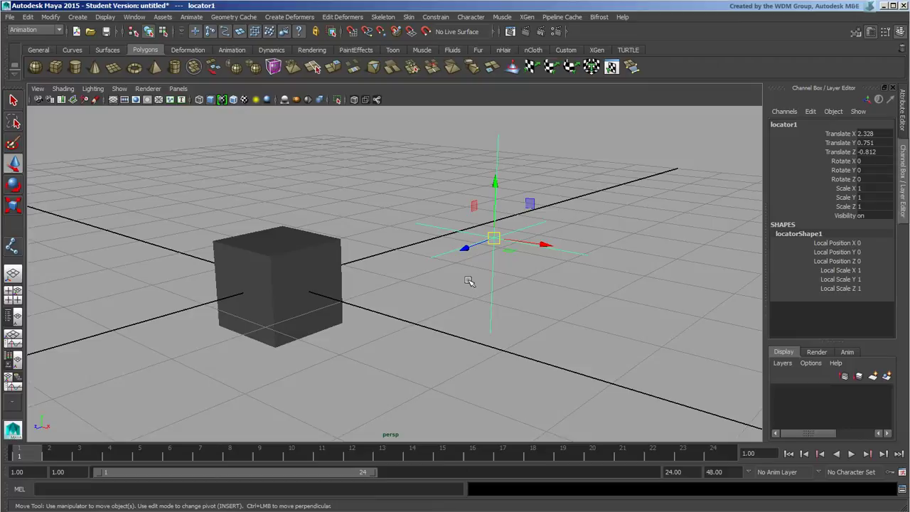
- Grid-snap the locator through several points to X -4, Z -8, then switch to the four-view layout
{"action": "key", "text": "x"}
{"action": "middle_click_drag", "start_coordinate": [664, 267], "coordinate": [266, 176]}
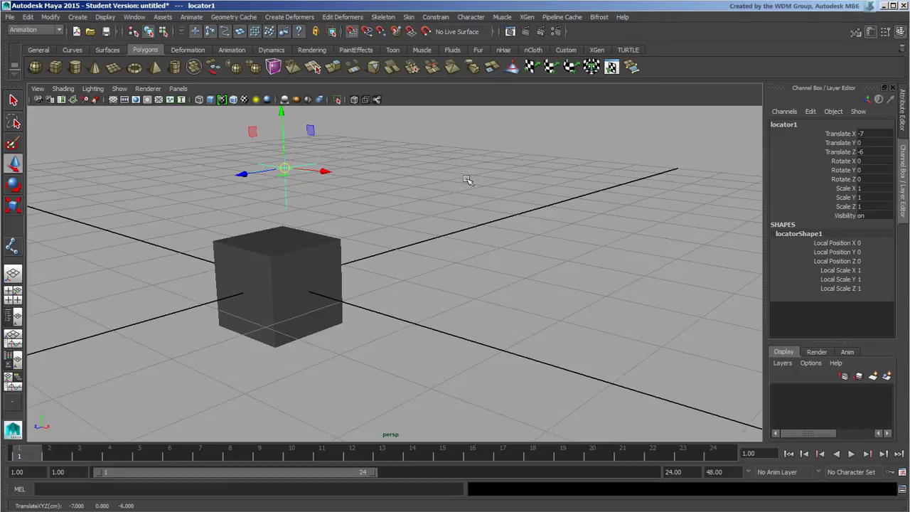
{"action": "middle_click_drag", "start_coordinate": [467, 179], "coordinate": [400, 226]}
{"action": "mouse_move", "coordinate": [596, 283]}
{"action": "middle_mouse_down"}
{"action": "mouse_move", "coordinate": [564, 316]}
{"action": "mouse_move", "coordinate": [485, 346]}
{"action": "middle_mouse_up"}
{"action": "mouse_move", "coordinate": [396, 213]}
{"action": "middle_mouse_down"}
{"action": "mouse_move", "coordinate": [315, 198]}
{"action": "mouse_move", "coordinate": [268, 177]}
{"action": "middle_mouse_up"}
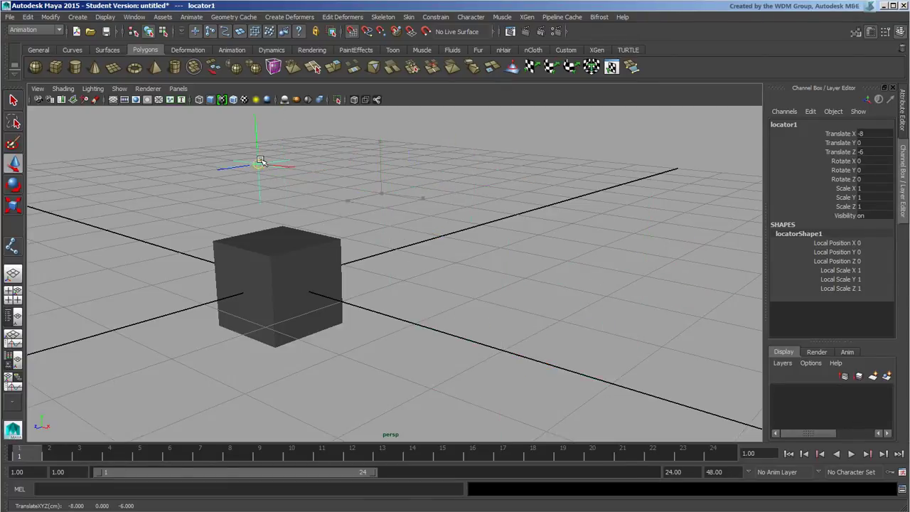
{"action": "middle_click_drag", "start_coordinate": [443, 183], "coordinate": [446, 177]}
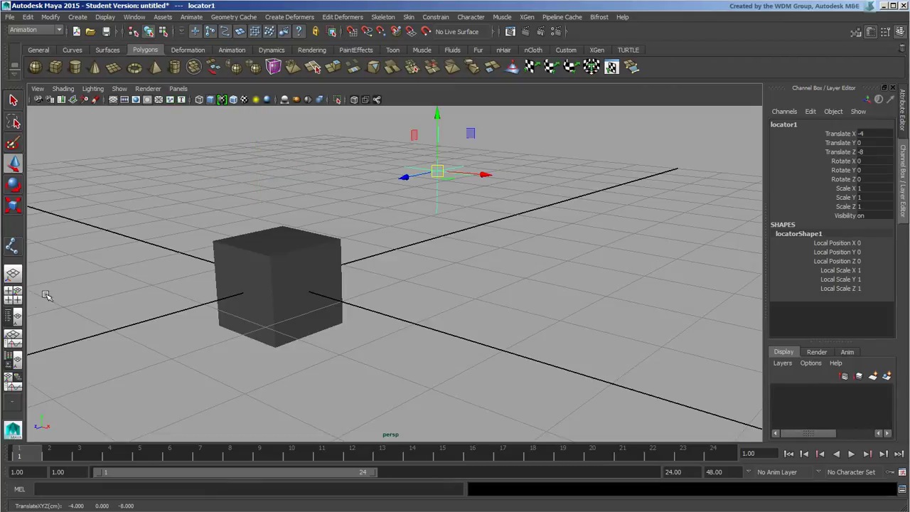
{"action": "left_click", "coordinate": [13, 295]}
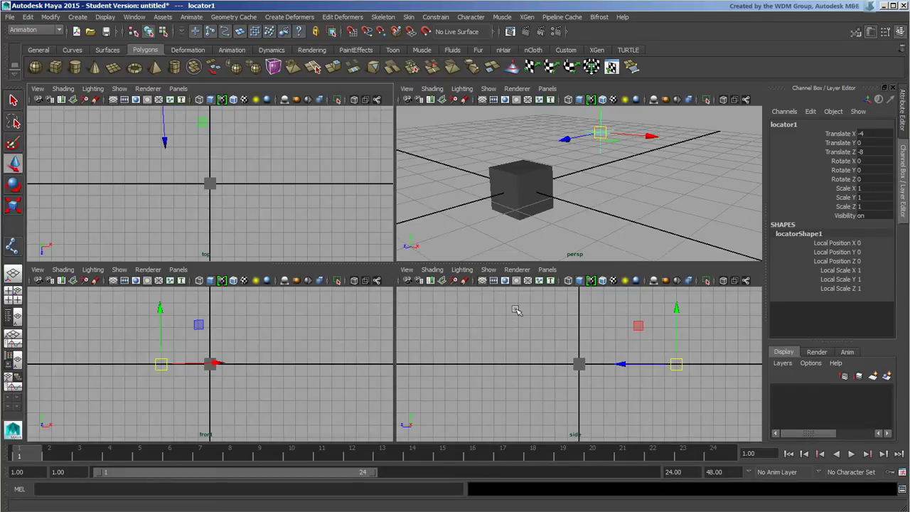
- Grid-snap the locator in the side, front and perspective panels to 0, 0, -4, then maximize perspective
{"action": "middle_click_drag", "start_coordinate": [509, 358], "coordinate": [480, 347]}
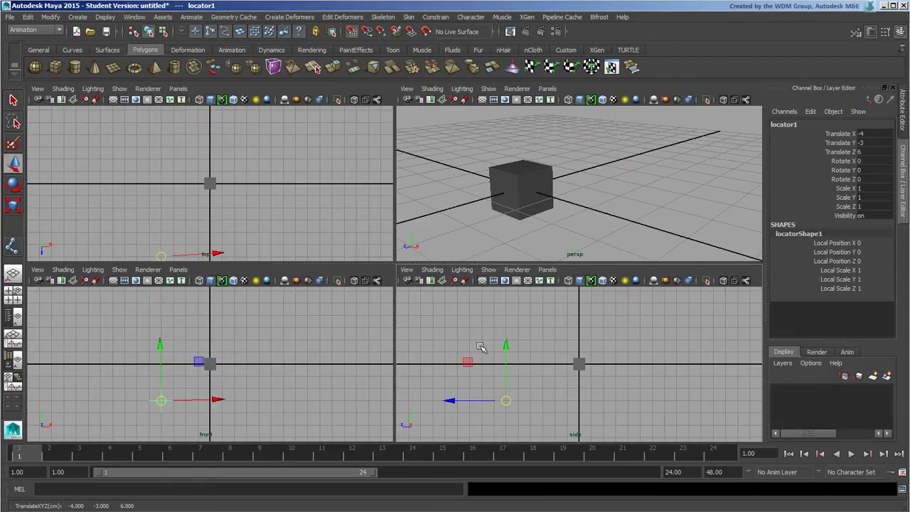
{"action": "middle_click_drag", "start_coordinate": [164, 398], "coordinate": [305, 315]}
{"action": "middle_click_drag", "start_coordinate": [171, 249], "coordinate": [358, 186]}
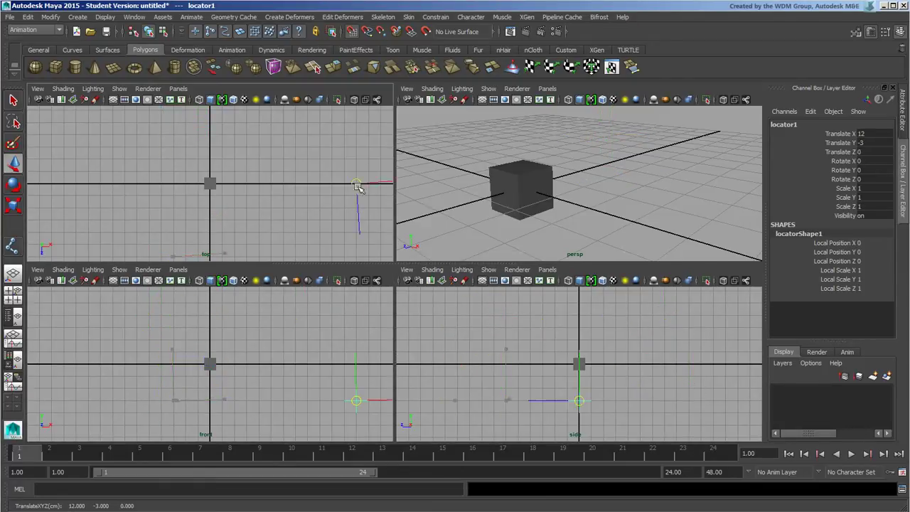
{"action": "middle_click_drag", "start_coordinate": [623, 199], "coordinate": [642, 158]}
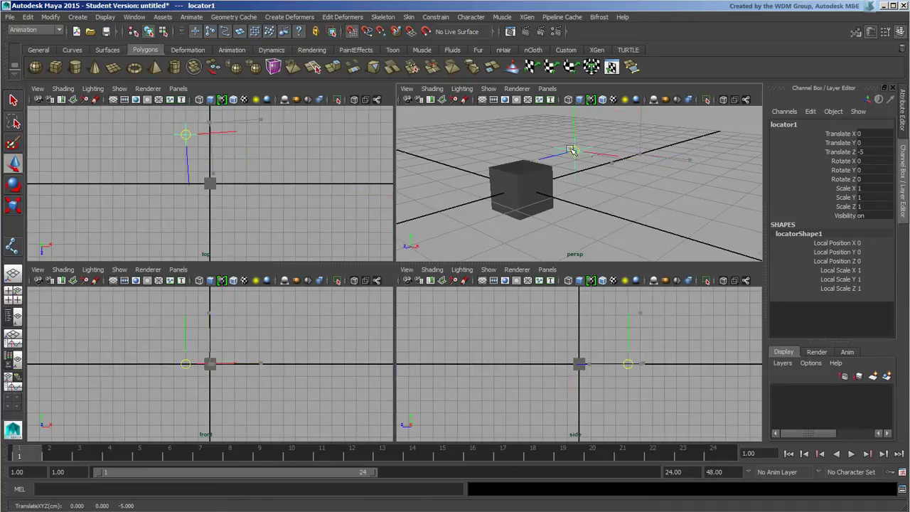
{"action": "mouse_move", "coordinate": [597, 150]}
{"action": "middle_mouse_down"}
{"action": "mouse_move", "coordinate": [707, 178]}
{"action": "mouse_move", "coordinate": [565, 174]}
{"action": "mouse_move", "coordinate": [640, 162]}
{"action": "middle_mouse_up"}
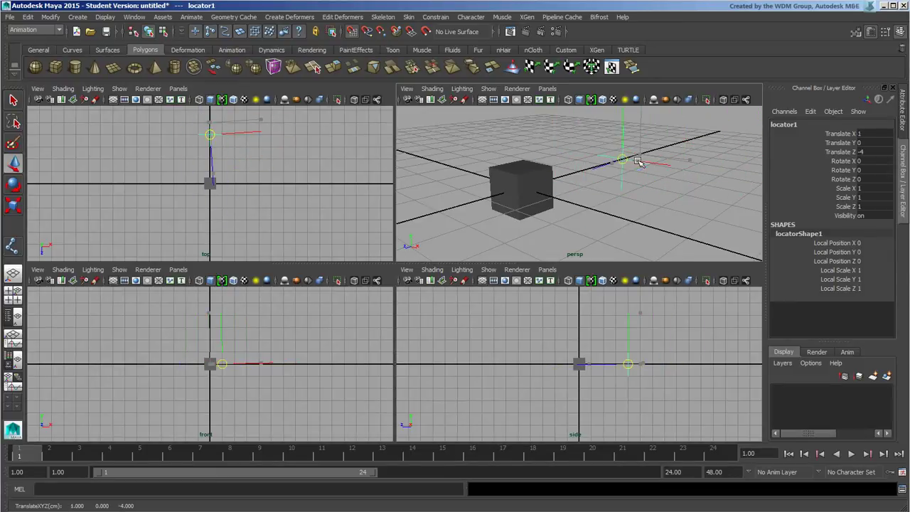
{"action": "key", "text": "space"}
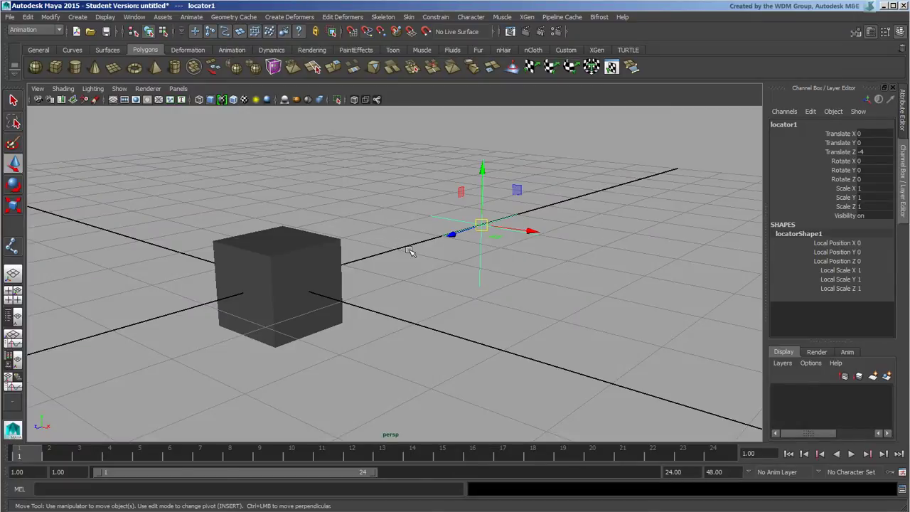
- Curve-snap the locator across the cube's top corners, ending on its top front edge at 0.041, 0.5, 0.5
{"action": "key", "text": "c"}
{"action": "middle_click_drag", "start_coordinate": [301, 250], "coordinate": [235, 297]}
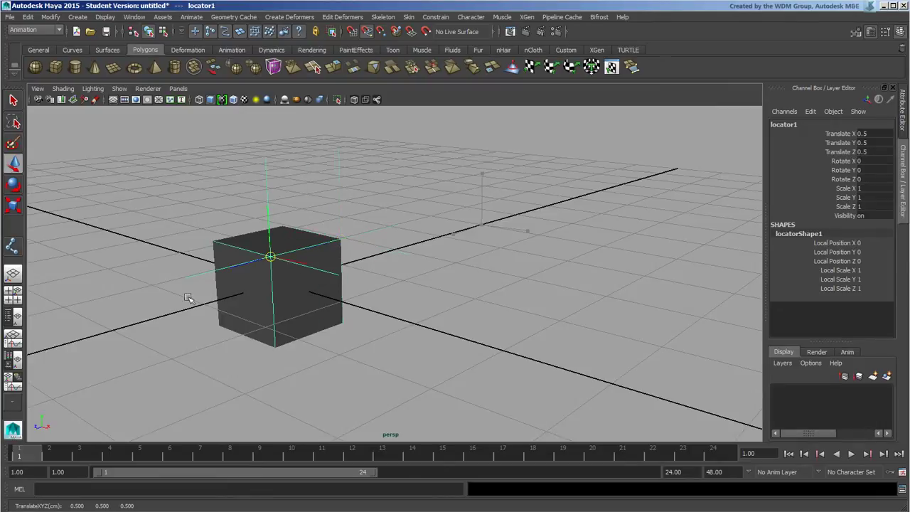
{"action": "mouse_move", "coordinate": [185, 301]}
{"action": "middle_mouse_down"}
{"action": "mouse_move", "coordinate": [382, 260]}
{"action": "mouse_move", "coordinate": [313, 250]}
{"action": "middle_mouse_up"}
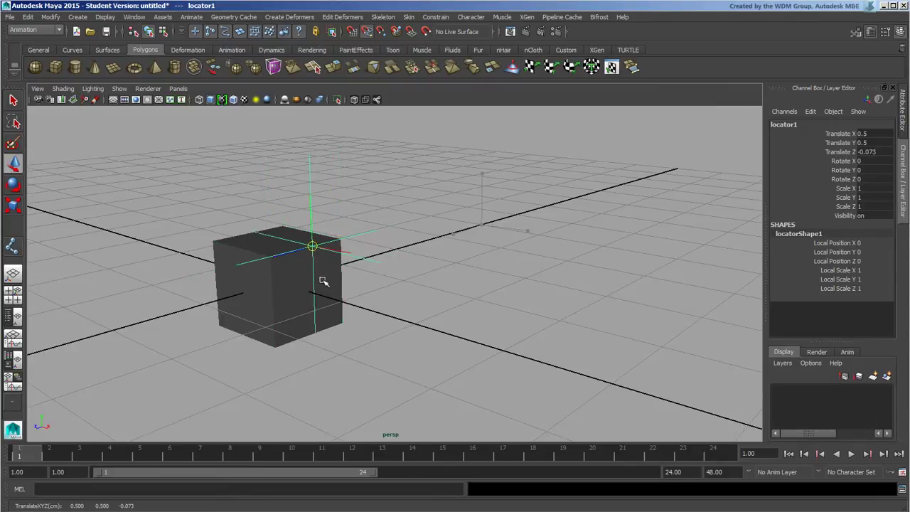
{"action": "mouse_move", "coordinate": [248, 251]}
{"action": "middle_mouse_down"}
{"action": "mouse_move", "coordinate": [236, 250]}
{"action": "mouse_move", "coordinate": [268, 254]}
{"action": "mouse_move", "coordinate": [239, 248]}
{"action": "mouse_move", "coordinate": [254, 244]}
{"action": "mouse_move", "coordinate": [250, 260]}
{"action": "mouse_move", "coordinate": [239, 258]}
{"action": "mouse_move", "coordinate": [258, 260]}
{"action": "mouse_move", "coordinate": [238, 260]}
{"action": "mouse_move", "coordinate": [260, 258]}
{"action": "mouse_move", "coordinate": [242, 250]}
{"action": "middle_mouse_up"}
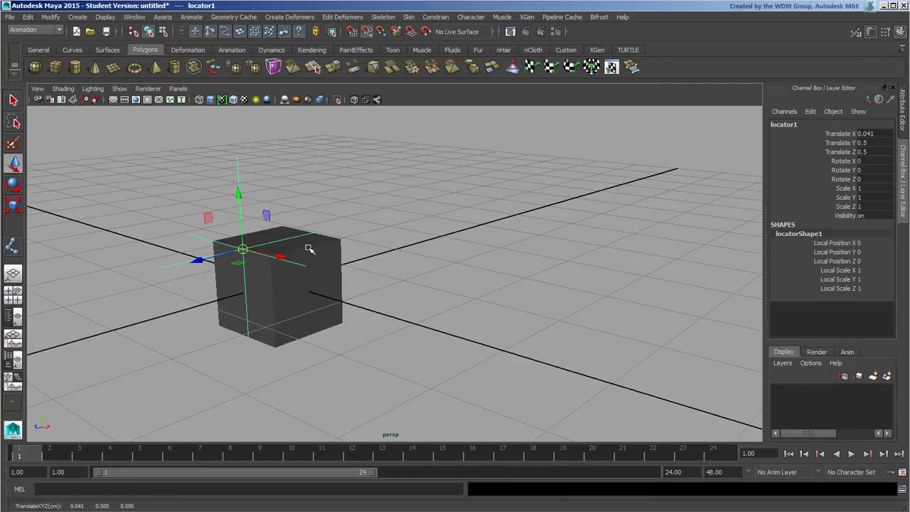
- Reselect the locator and curve-snap it to a top corner, sliding it along the cube's edges
{"action": "left_click", "coordinate": [312, 250]}
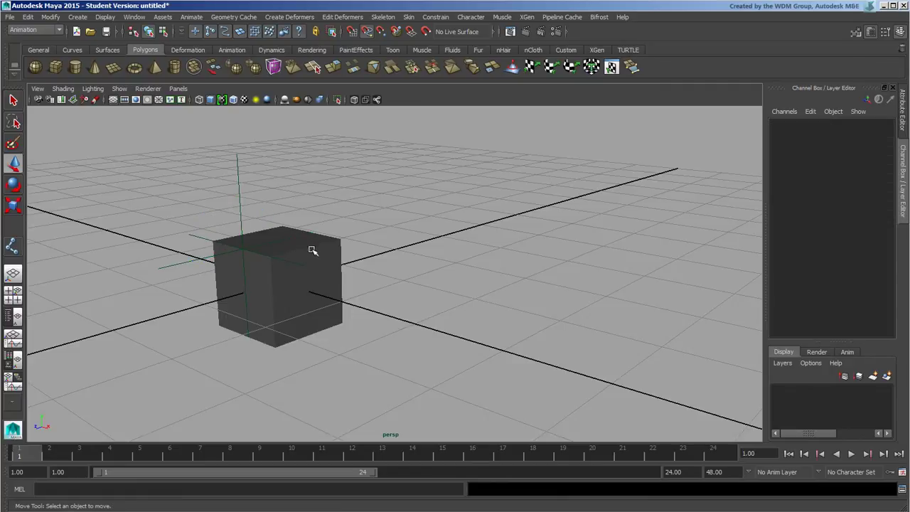
{"action": "left_click", "coordinate": [248, 251]}
{"action": "left_click", "coordinate": [247, 252]}
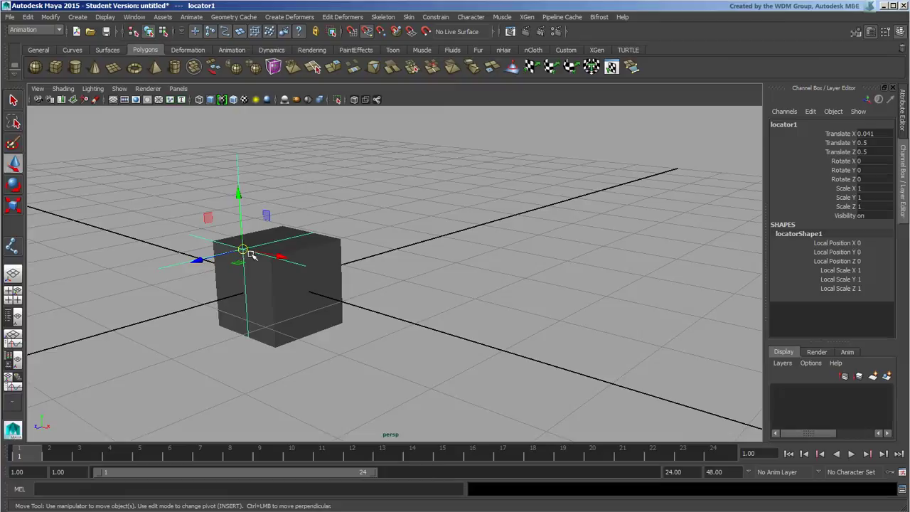
{"action": "left_click_drag", "start_coordinate": [243, 252], "coordinate": [269, 256]}
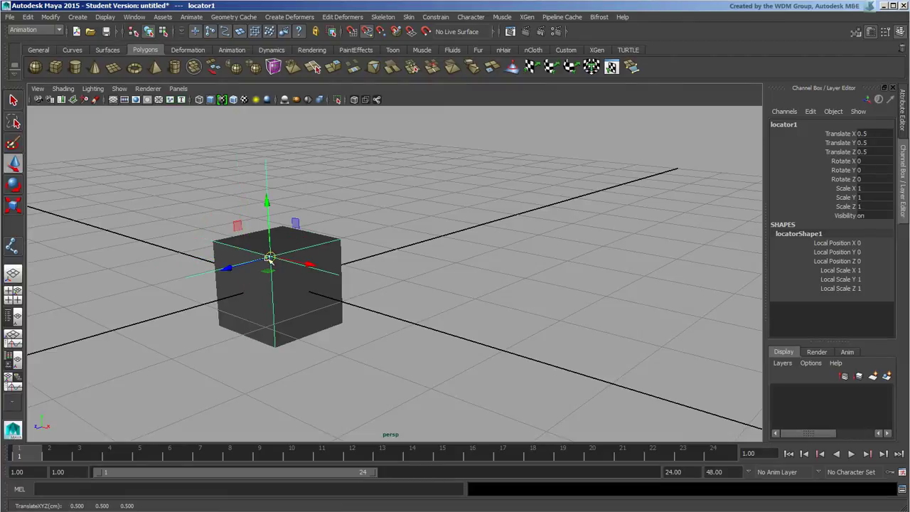
{"action": "mouse_move", "coordinate": [272, 248]}
{"action": "left_mouse_down"}
{"action": "mouse_move", "coordinate": [267, 235]}
{"action": "mouse_move", "coordinate": [306, 256]}
{"action": "left_mouse_up"}
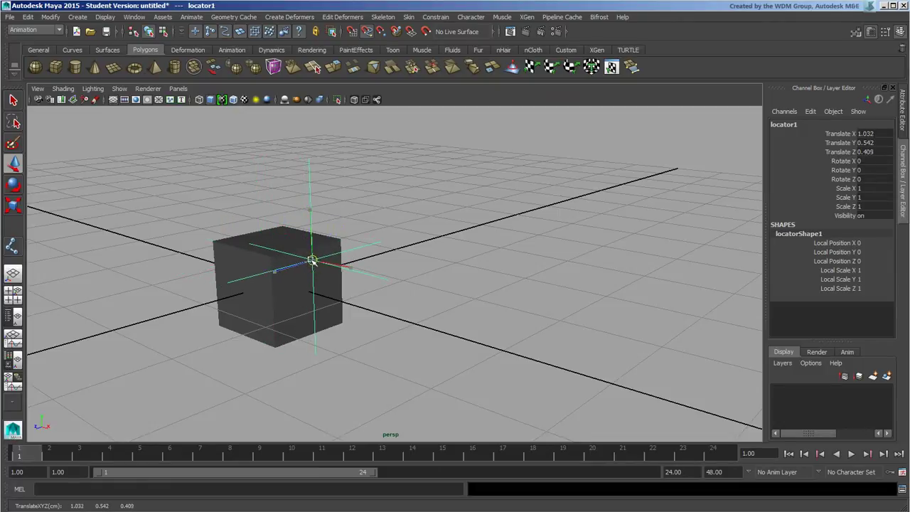
{"action": "mouse_move", "coordinate": [306, 256]}
{"action": "left_mouse_down"}
{"action": "mouse_move", "coordinate": [333, 264]}
{"action": "mouse_move", "coordinate": [290, 259]}
{"action": "mouse_move", "coordinate": [308, 251]}
{"action": "mouse_move", "coordinate": [340, 277]}
{"action": "left_mouse_up"}
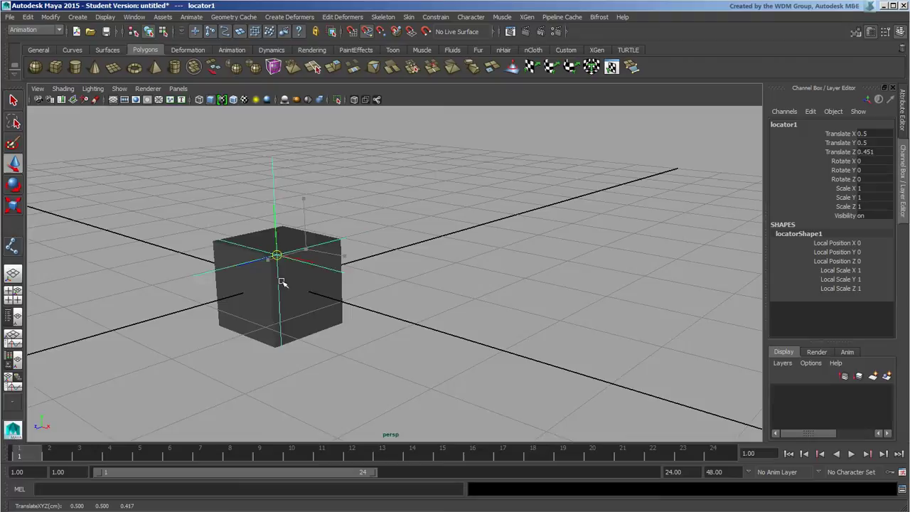
- Snap the locator to the left corner, then onto the top right edge at 0.5, 0.5, -0.018
{"action": "mouse_move", "coordinate": [277, 305]}
{"action": "middle_mouse_down"}
{"action": "mouse_move", "coordinate": [215, 263]}
{"action": "mouse_move", "coordinate": [239, 251]}
{"action": "middle_mouse_up"}
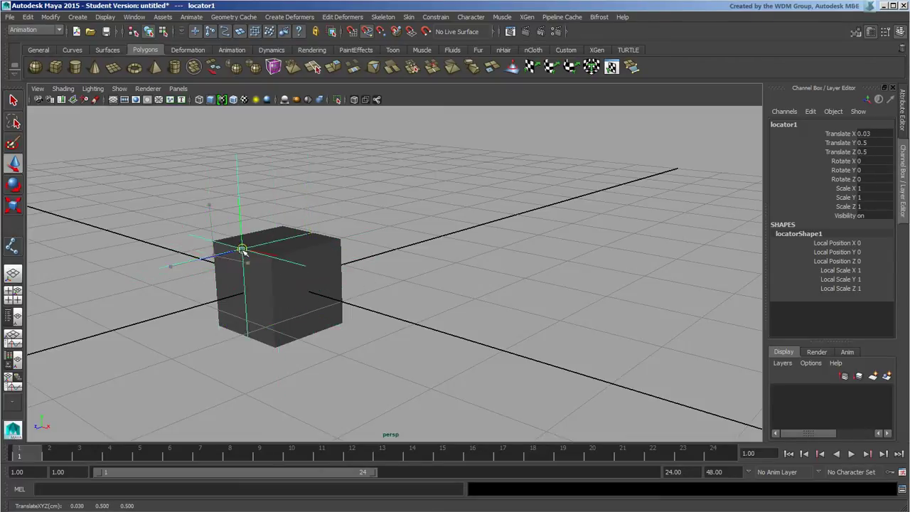
{"action": "middle_click_drag", "start_coordinate": [327, 246], "coordinate": [320, 247]}
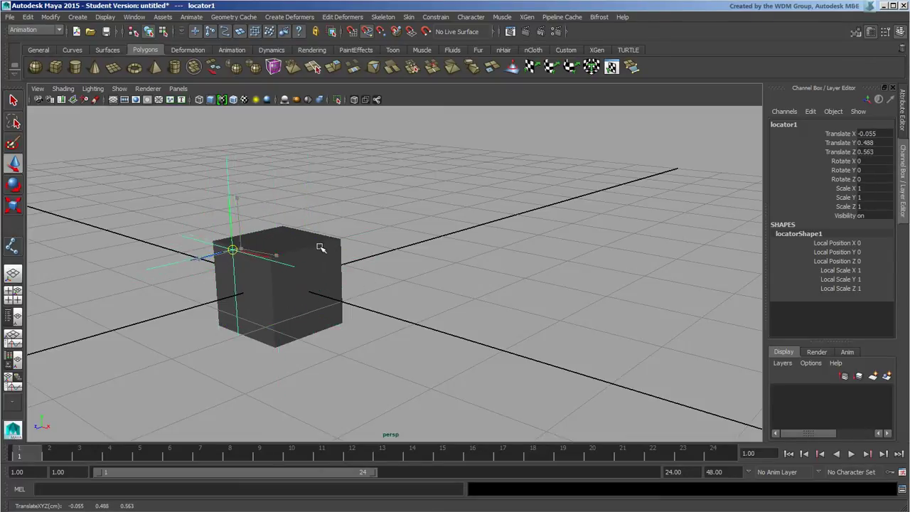
{"action": "left_click", "coordinate": [375, 254]}
{"action": "left_click_drag", "start_coordinate": [258, 185], "coordinate": [311, 248]}
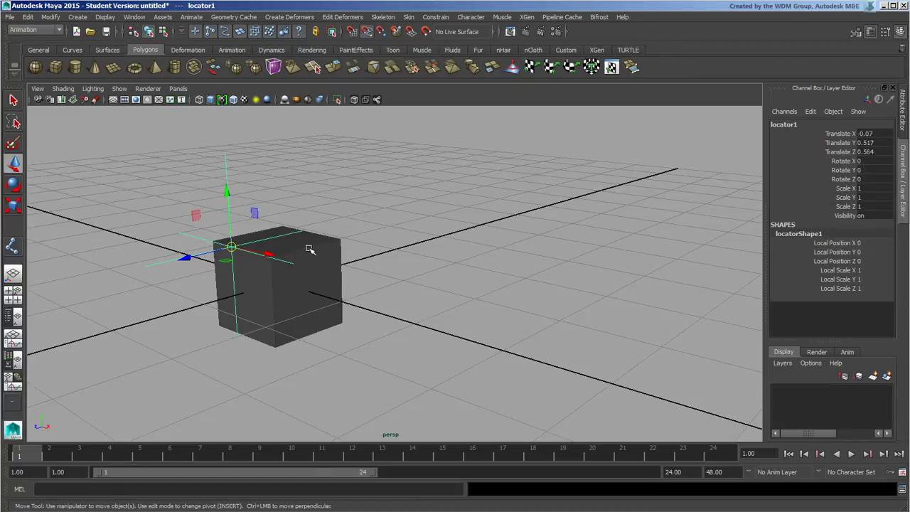
{"action": "middle_click_drag", "start_coordinate": [311, 248], "coordinate": [320, 254]}
- Turn off curve snapping and nudge the locator along single axes to 0.564, 0.508, -0.029
{"action": "key", "text": "c"}
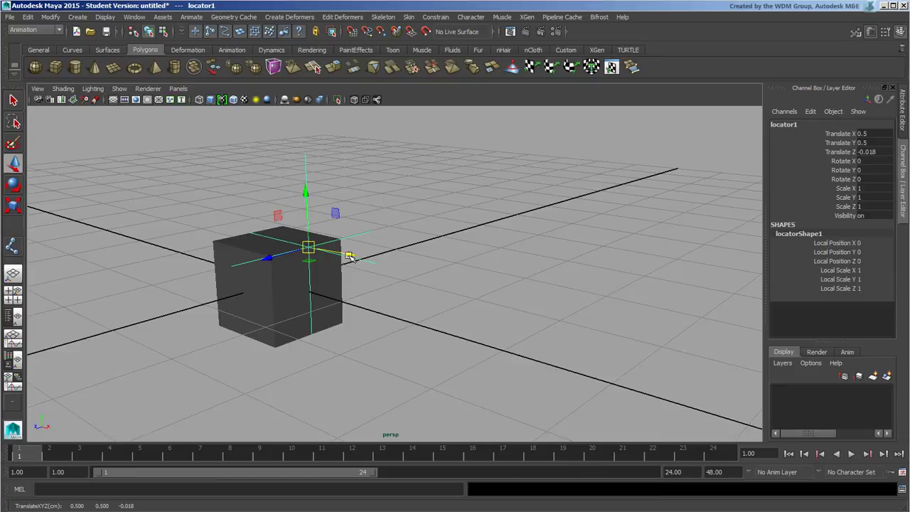
{"action": "left_click_drag", "start_coordinate": [306, 194], "coordinate": [305, 194]}
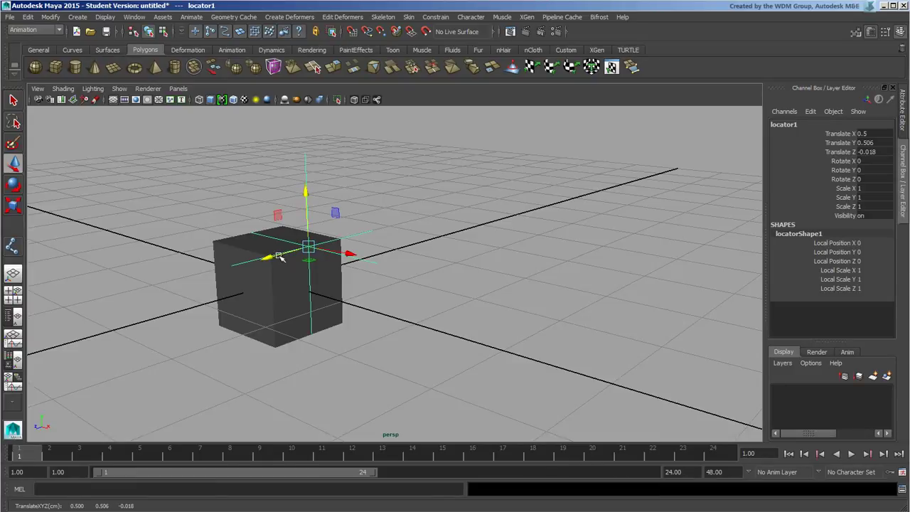
{"action": "left_click_drag", "start_coordinate": [348, 259], "coordinate": [349, 258]}
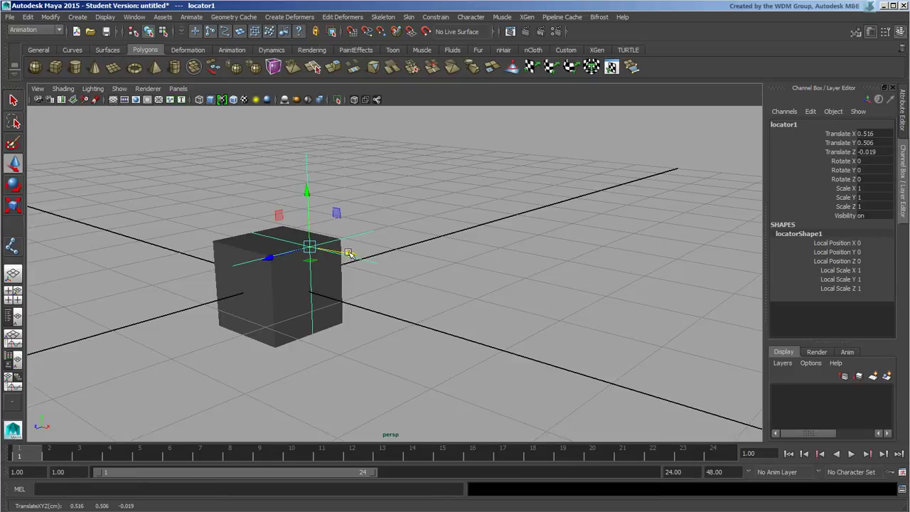
{"action": "left_click", "coordinate": [306, 193]}
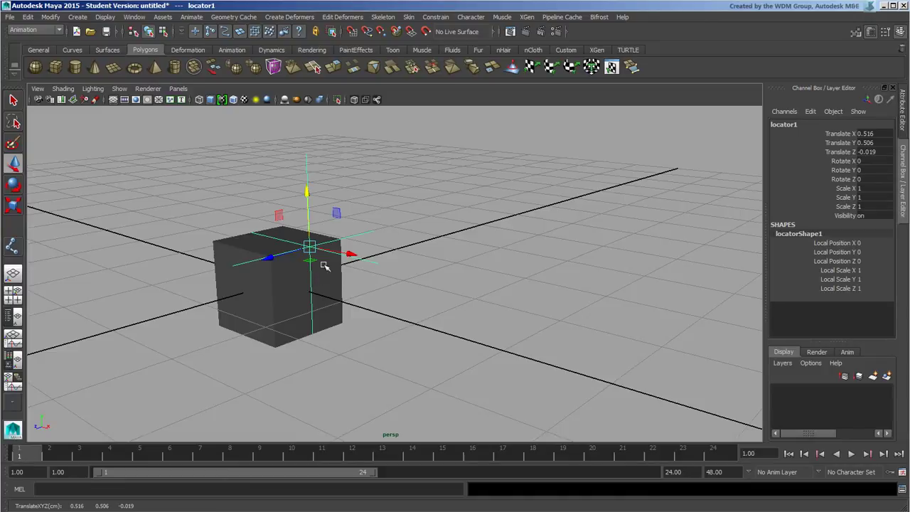
{"action": "left_click_drag", "start_coordinate": [272, 258], "coordinate": [275, 257]}
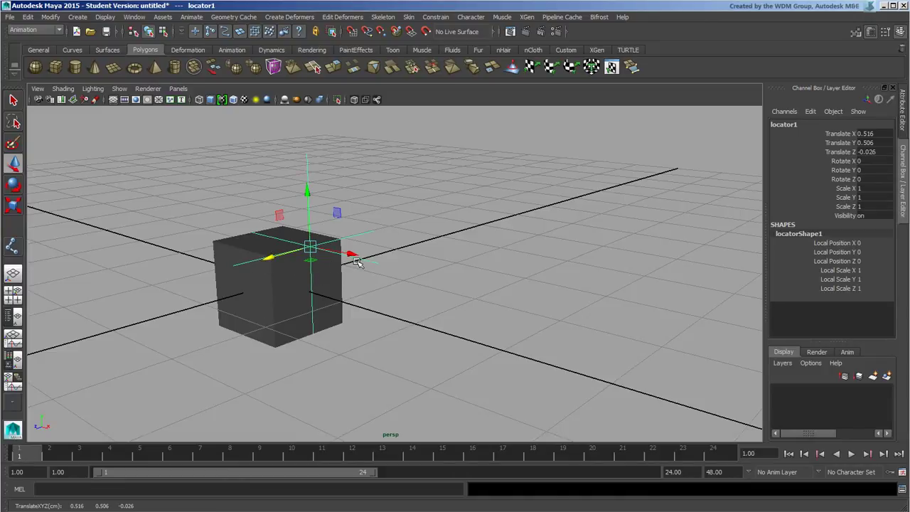
{"action": "left_click_drag", "start_coordinate": [306, 196], "coordinate": [308, 194]}
{"action": "left_click", "coordinate": [313, 259]}
{"action": "mouse_move", "coordinate": [349, 254]}
{"action": "left_mouse_down"}
{"action": "mouse_move", "coordinate": [433, 260]}
{"action": "mouse_move", "coordinate": [366, 256]}
{"action": "left_mouse_up"}
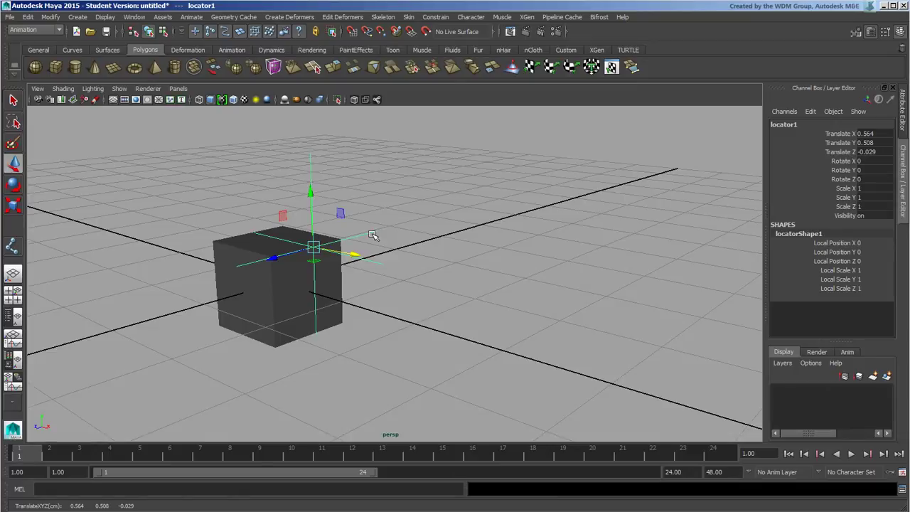
- Point-snap the locator between cube vertices, then lift it above the grid to 1.433, 1.4, -1.075
{"action": "key", "text": "v"}
{"action": "mouse_move", "coordinate": [217, 245]}
{"action": "middle_mouse_down"}
{"action": "mouse_move", "coordinate": [279, 226]}
{"action": "mouse_move", "coordinate": [342, 243]}
{"action": "middle_mouse_up"}
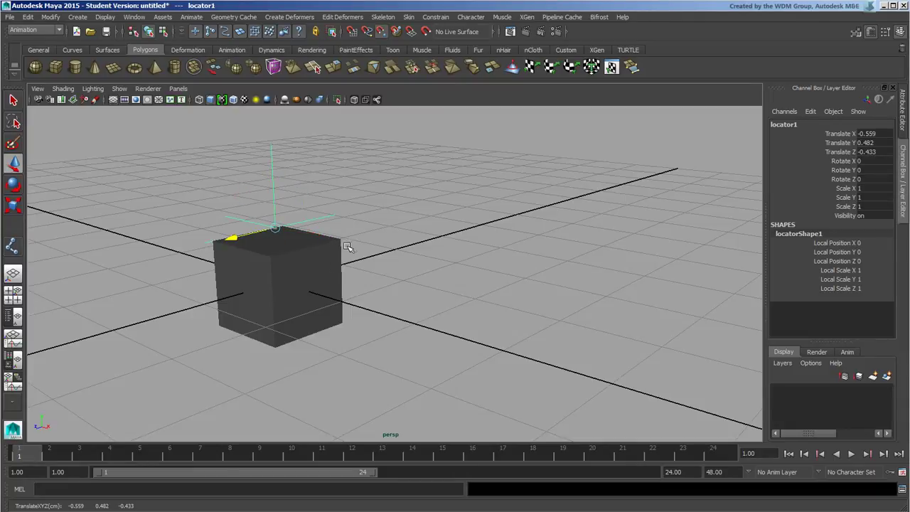
{"action": "left_click", "coordinate": [272, 229]}
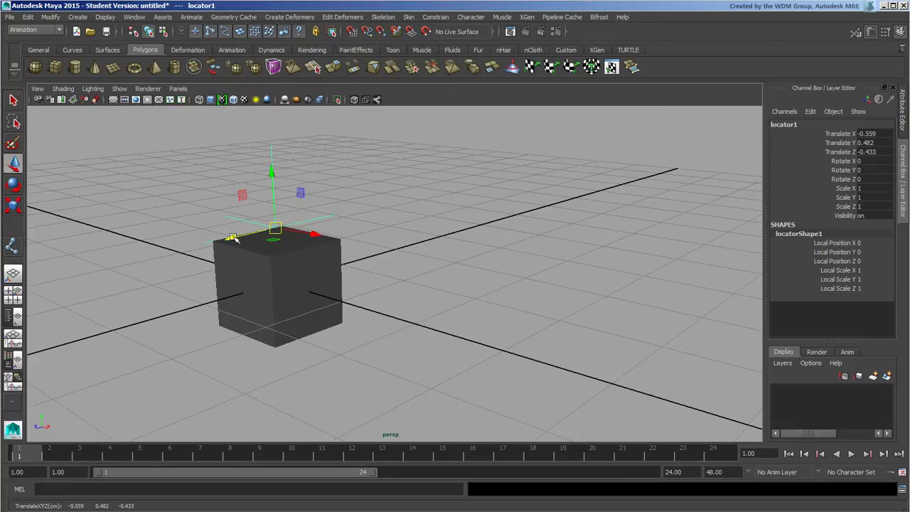
{"action": "key", "text": "v"}
{"action": "middle_click_drag", "start_coordinate": [267, 267], "coordinate": [286, 232]}
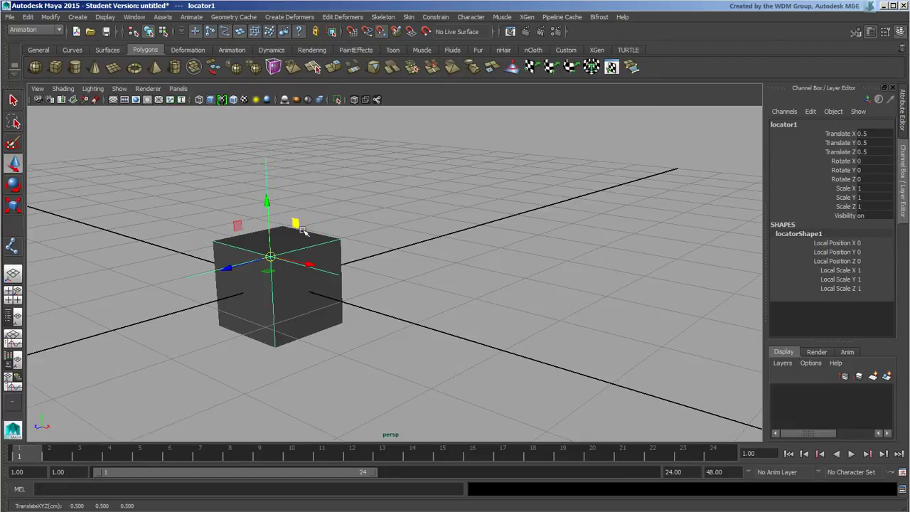
{"action": "middle_click_drag", "start_coordinate": [349, 284], "coordinate": [275, 348]}
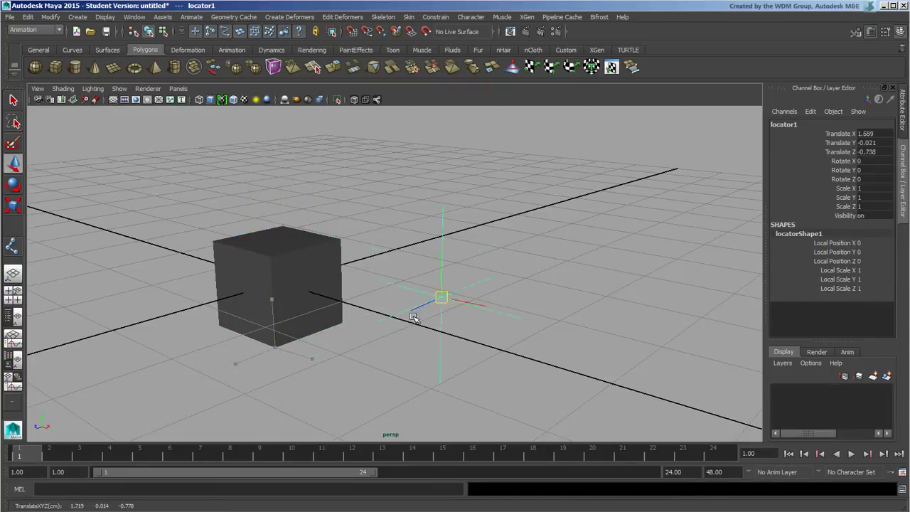
{"action": "left_click_drag", "start_coordinate": [412, 317], "coordinate": [444, 176]}
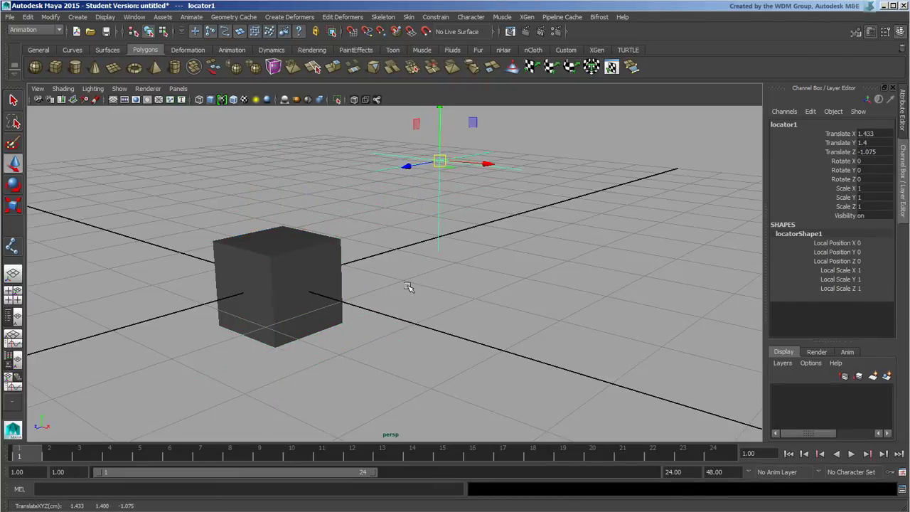
- Point-snap the cube onto the locator, drag it back to the lower left, and reselect the locator
{"action": "left_click", "coordinate": [369, 288]}
{"action": "left_click", "coordinate": [297, 290]}
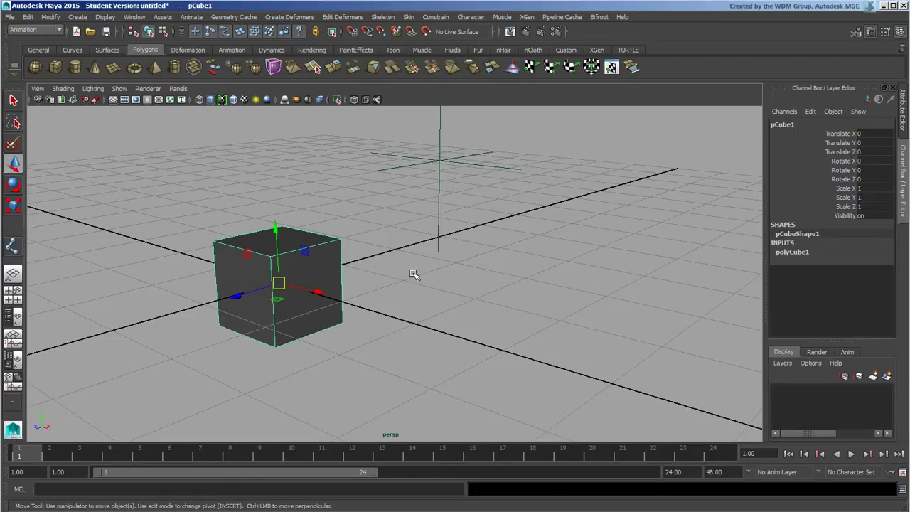
{"action": "middle_click_drag", "start_coordinate": [436, 167], "coordinate": [455, 159]}
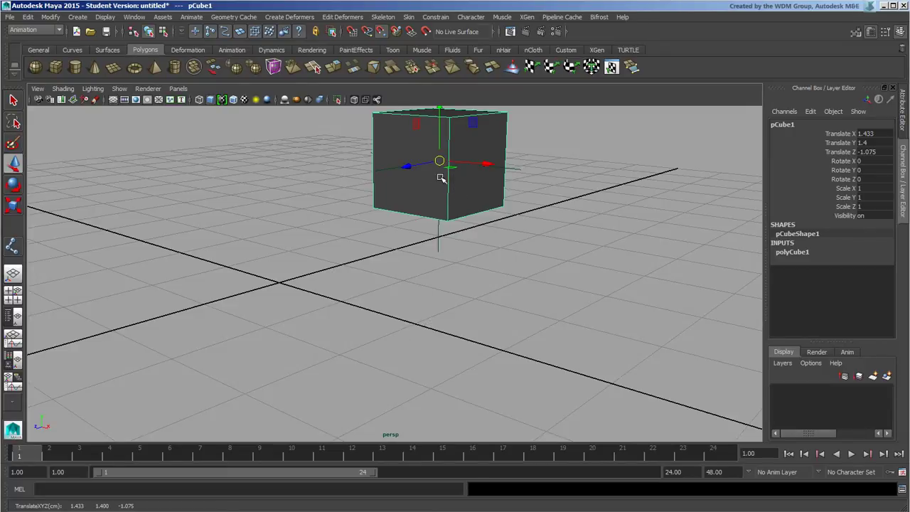
{"action": "key", "text": "v"}
{"action": "mouse_move", "coordinate": [438, 162]}
{"action": "left_mouse_down"}
{"action": "mouse_move", "coordinate": [372, 264]}
{"action": "mouse_move", "coordinate": [181, 276]}
{"action": "left_mouse_up"}
{"action": "left_click_drag", "start_coordinate": [398, 139], "coordinate": [489, 187]}
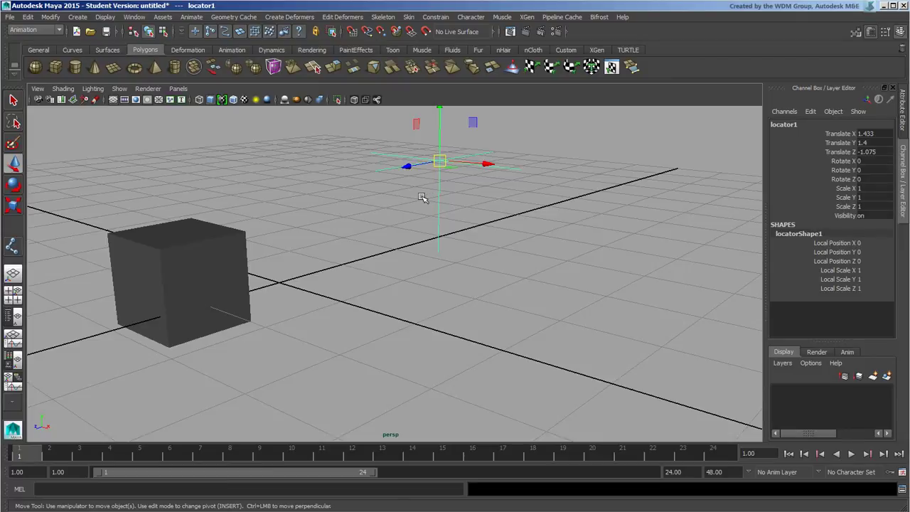
- Place a joint on the grid with the Animation shelf's Joint Tool, then select the cube
{"action": "left_click", "coordinate": [231, 49]}
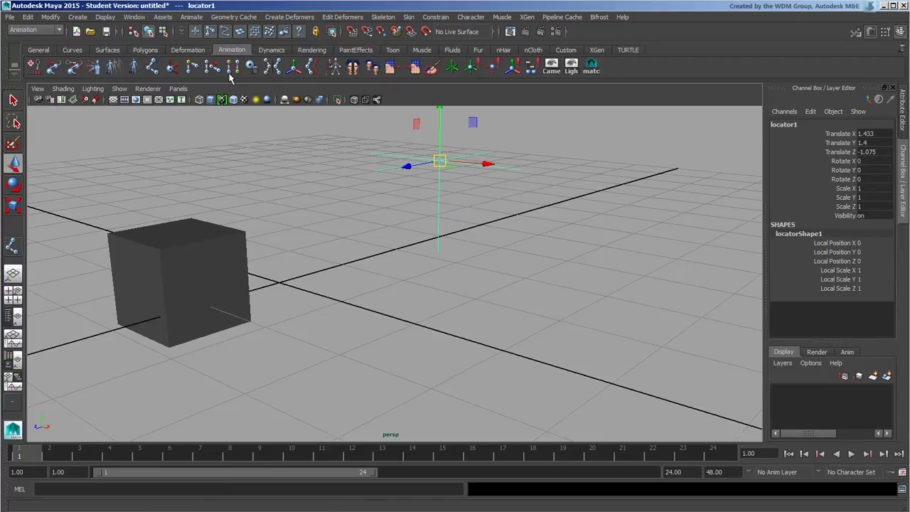
{"action": "left_click", "coordinate": [152, 67]}
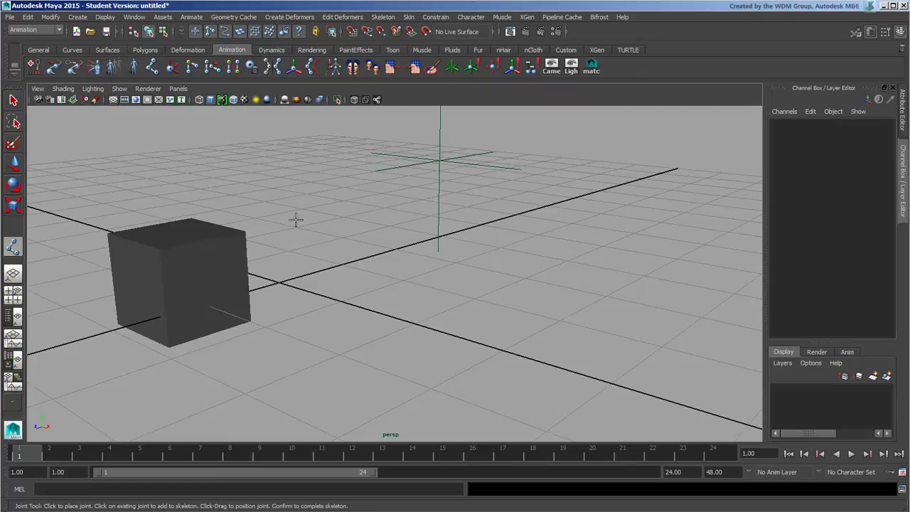
{"action": "left_click", "coordinate": [330, 253]}
{"action": "left_click", "coordinate": [13, 164]}
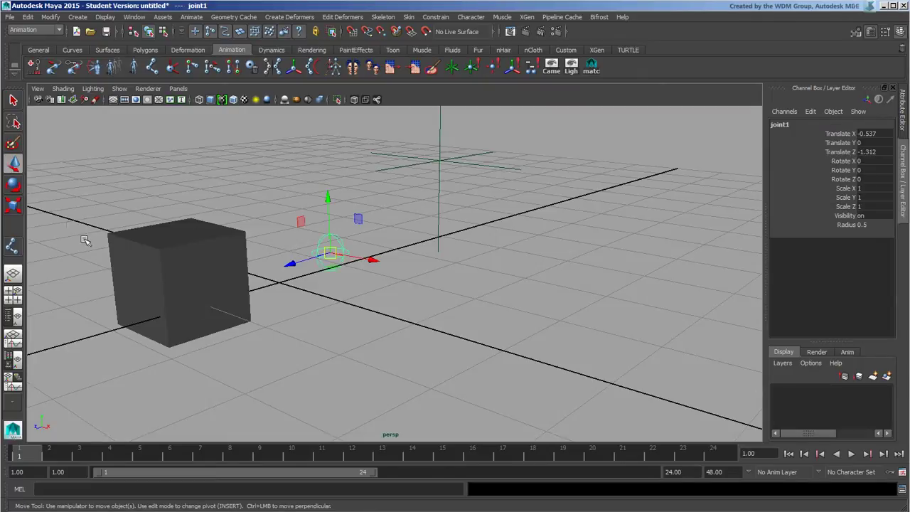
{"action": "left_click", "coordinate": [85, 240]}
{"action": "left_click", "coordinate": [194, 283]}
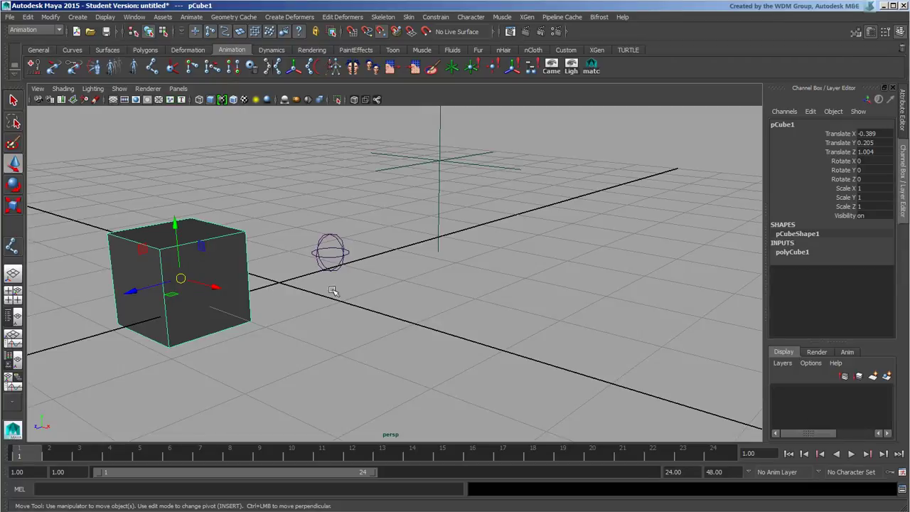
- Snap the cube onto joint1, toggling undo and redo to compare positions
{"action": "mouse_move", "coordinate": [334, 292]}
{"action": "middle_mouse_down"}
{"action": "mouse_move", "coordinate": [333, 257]}
{"action": "mouse_move", "coordinate": [423, 204]}
{"action": "middle_mouse_up"}
{"action": "key", "text": "z"}
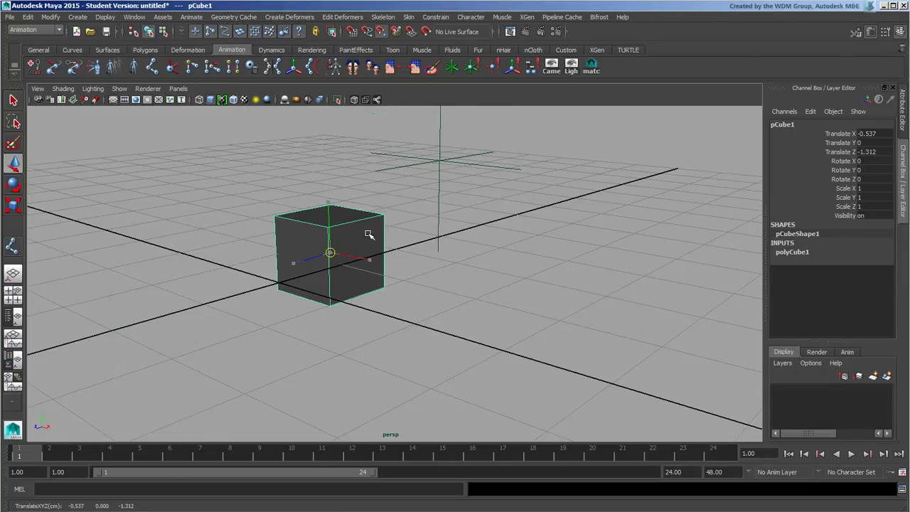
{"action": "key", "text": "shift+z"}
{"action": "key", "text": "z"}
{"action": "key", "text": "shift+z"}
{"action": "key", "text": "z"}
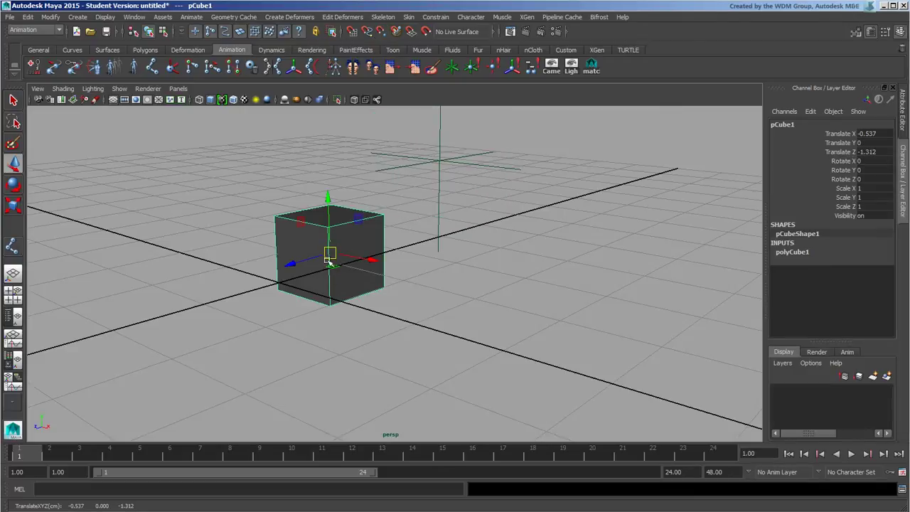
- Move the cube left off the joint and delete joint1
{"action": "mouse_move", "coordinate": [329, 266]}
{"action": "left_mouse_down"}
{"action": "mouse_move", "coordinate": [248, 284]}
{"action": "mouse_move", "coordinate": [247, 275]}
{"action": "left_mouse_up"}
{"action": "left_click_drag", "start_coordinate": [326, 227], "coordinate": [370, 259]}
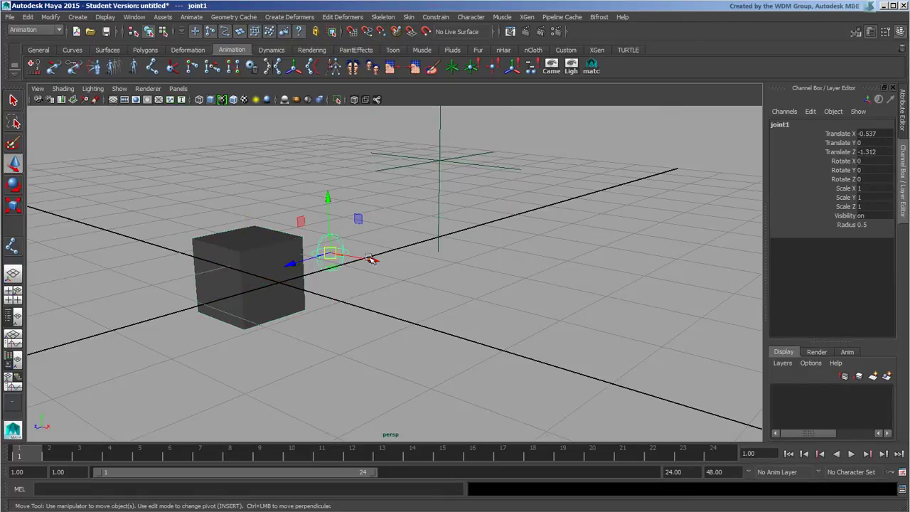
{"action": "key", "text": "Delete"}
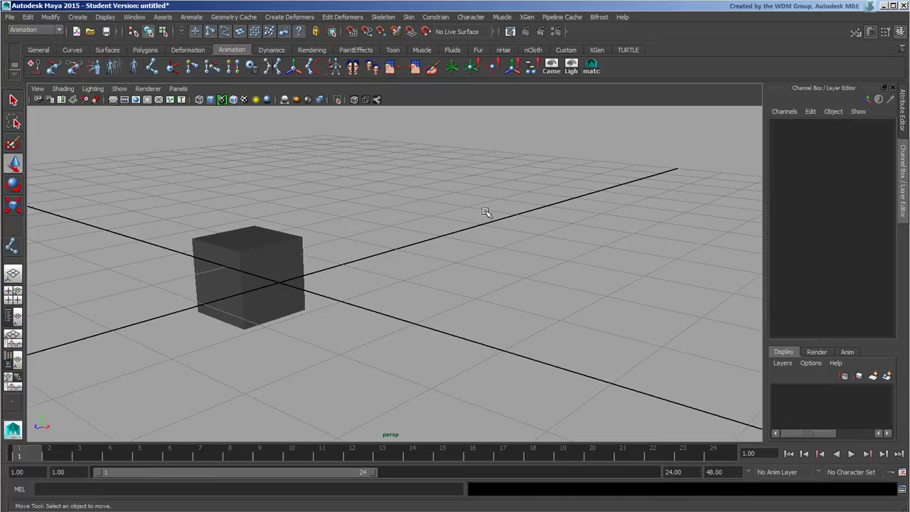
- Delete the cube and create a polygon sphere, pSphere1, from the Polygons shelf
{"action": "left_click", "coordinate": [253, 245]}
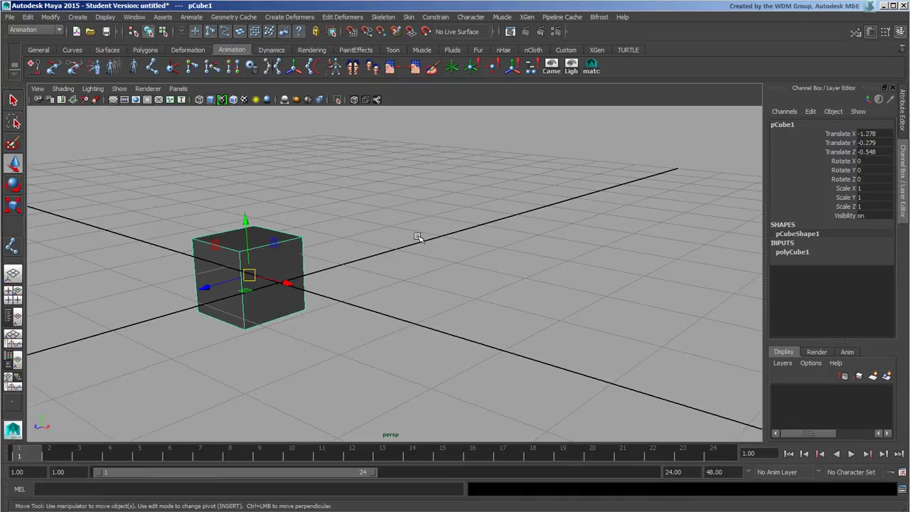
{"action": "key", "text": "Delete"}
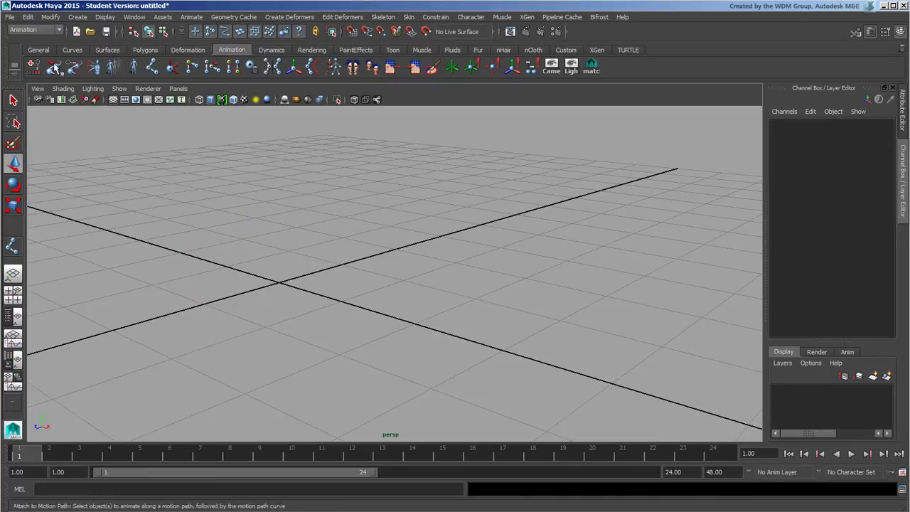
{"action": "left_click", "coordinate": [145, 50]}
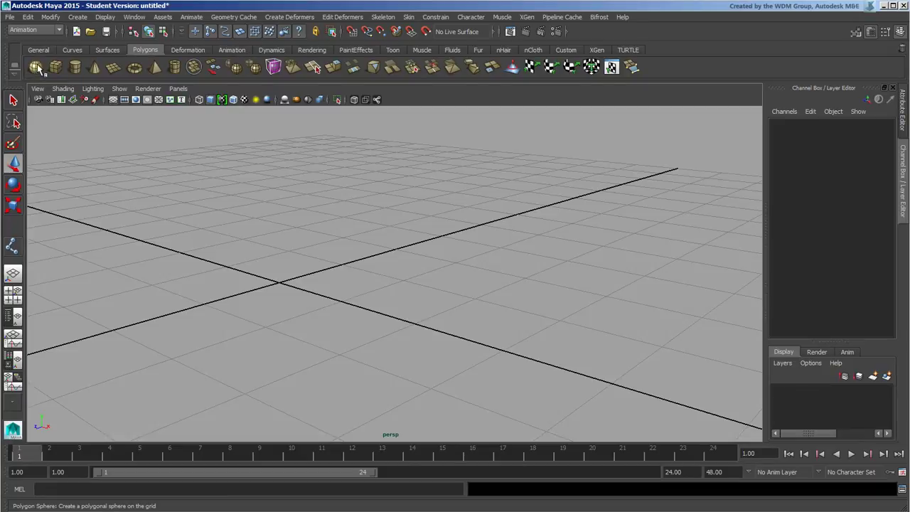
{"action": "left_click", "coordinate": [34, 67]}
{"action": "mouse_move", "coordinate": [349, 223]}
{"action": "left_mouse_down", "text": "alt"}
{"action": "mouse_move", "coordinate": [417, 216]}
{"action": "mouse_move", "coordinate": [488, 189]}
{"action": "mouse_move", "coordinate": [429, 185]}
{"action": "left_mouse_up", "text": "alt"}
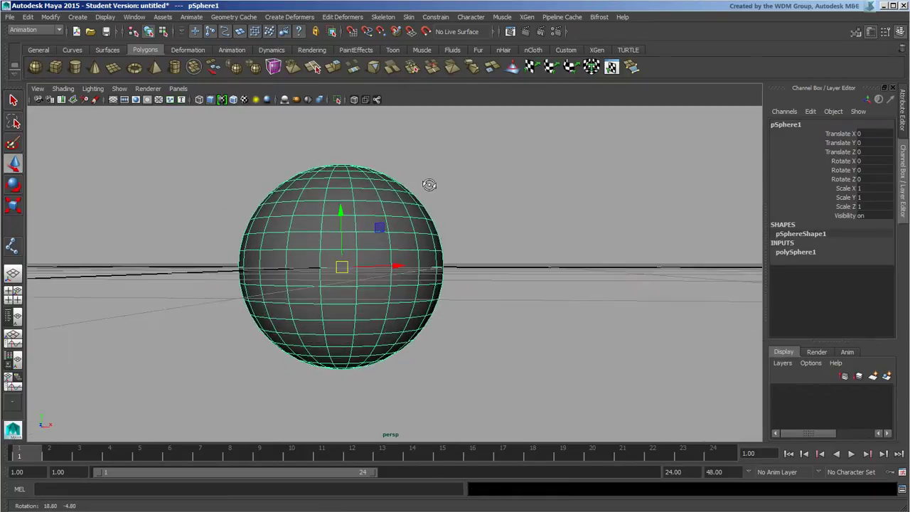
- Switch the sphere to vertex component mode through the right-click marking menu
{"action": "right_click", "coordinate": [442, 242]}
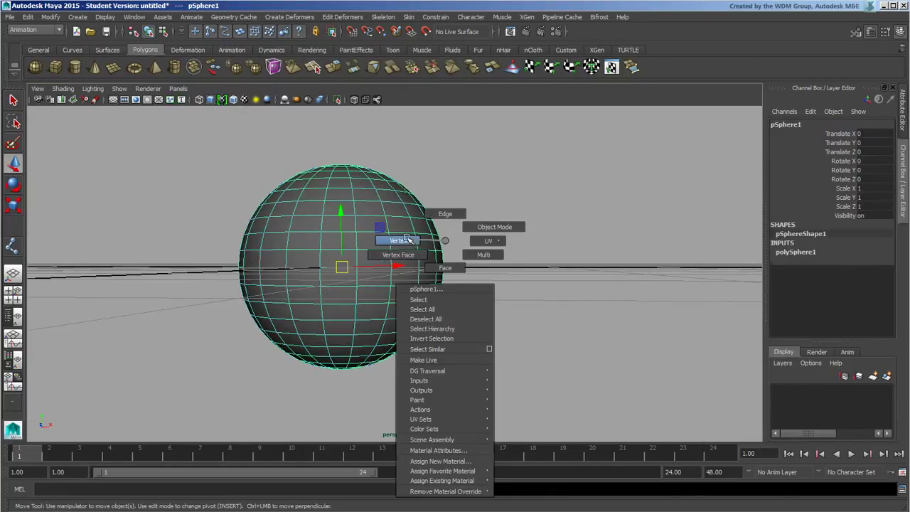
{"action": "right_click_drag", "start_coordinate": [442, 241], "coordinate": [398, 240]}
{"action": "left_click_drag", "start_coordinate": [457, 263], "coordinate": [486, 234], "text": "alt"}
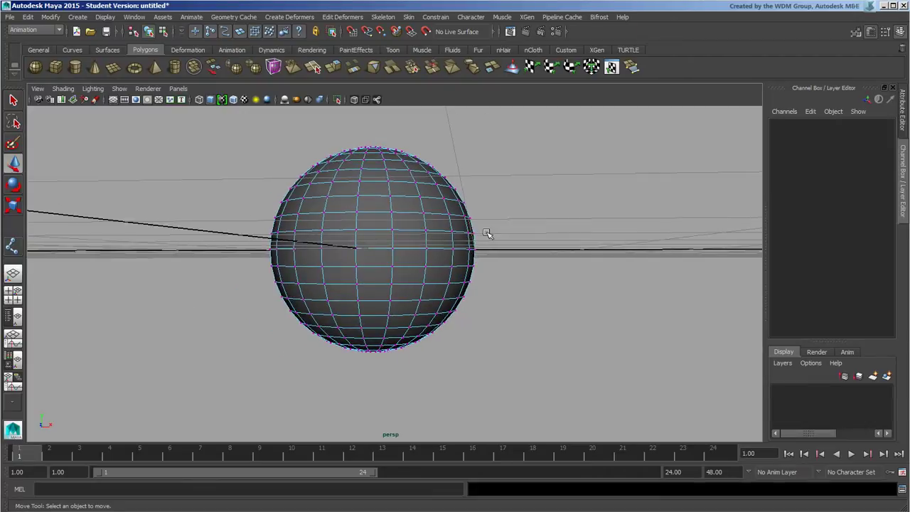
- Marquee-select the sphere's right-half vertices in the maximized front view
{"action": "left_click", "coordinate": [13, 294]}
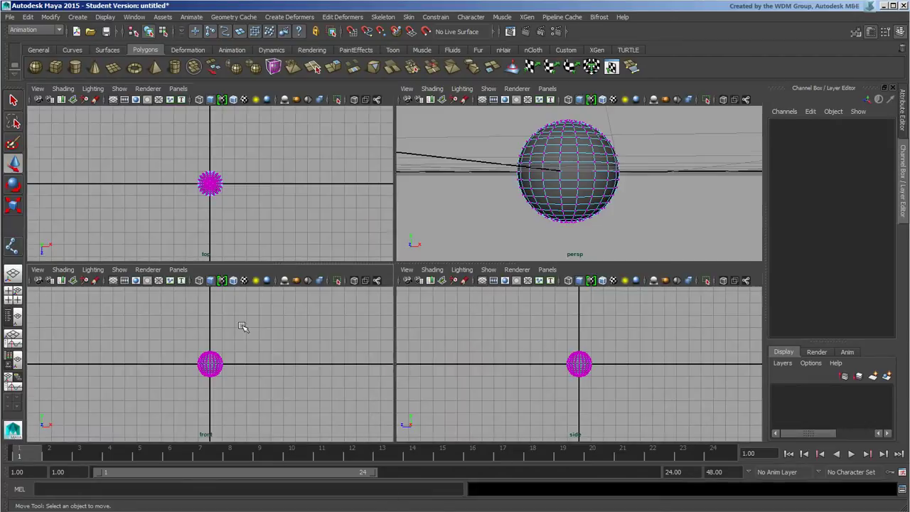
{"action": "key", "text": "space"}
{"action": "left_click_drag", "start_coordinate": [484, 358], "coordinate": [395, 206]}
{"action": "key", "text": "space"}
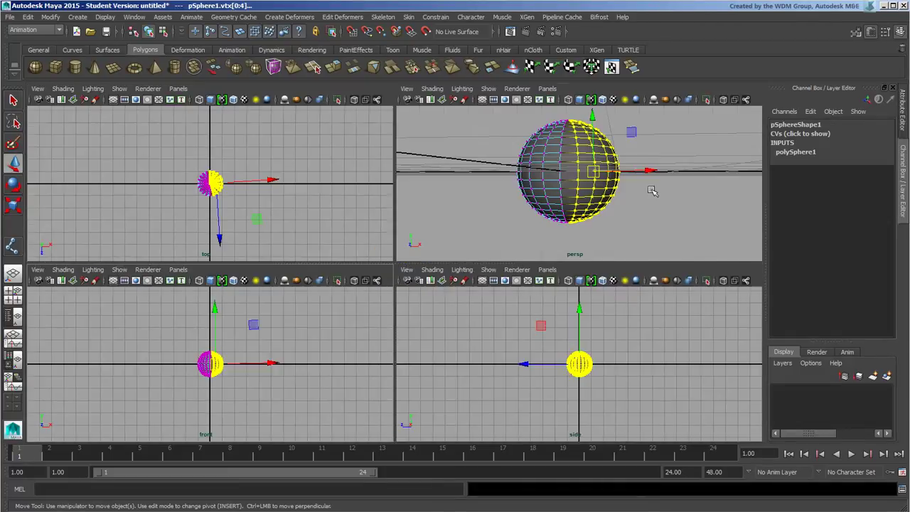
- Tumble the maximized perspective view to a level side view and open the Move Tool settings
{"action": "key", "text": "space"}
{"action": "mouse_move", "coordinate": [548, 266]}
{"action": "left_mouse_down", "text": "alt"}
{"action": "mouse_move", "coordinate": [381, 290]}
{"action": "mouse_move", "coordinate": [554, 265]}
{"action": "left_mouse_up", "text": "alt"}
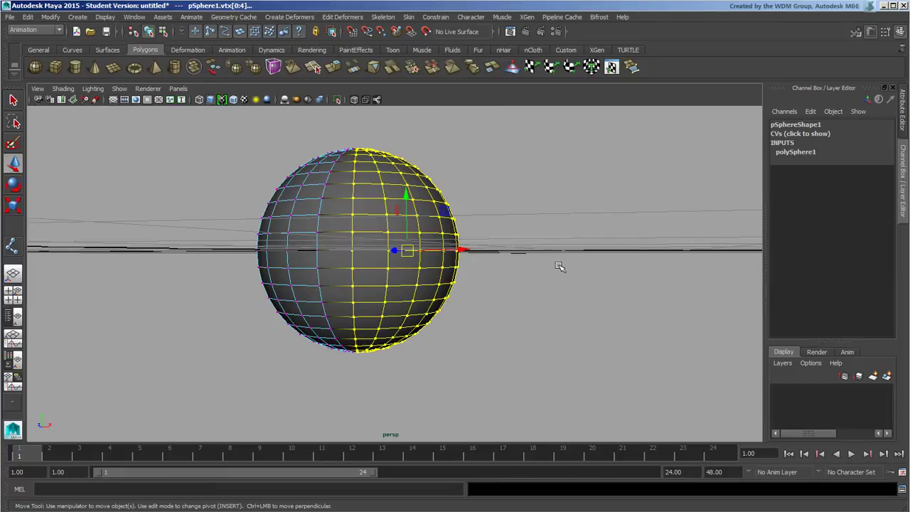
{"action": "mouse_move", "coordinate": [470, 275]}
{"action": "left_mouse_down", "text": "alt"}
{"action": "mouse_move", "coordinate": [463, 301]}
{"action": "mouse_move", "coordinate": [431, 282]}
{"action": "mouse_move", "coordinate": [438, 266]}
{"action": "left_mouse_up", "text": "alt"}
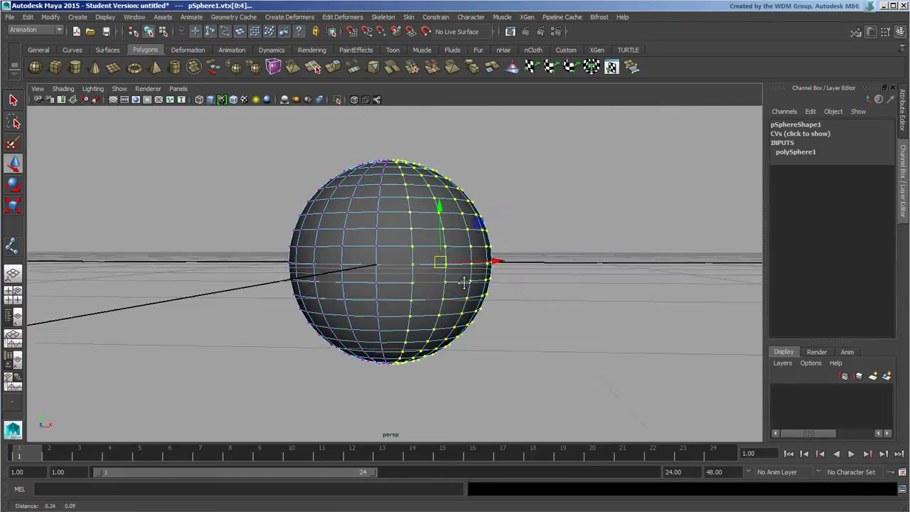
{"action": "mouse_move", "coordinate": [438, 266]}
{"action": "right_mouse_down", "text": "alt"}
{"action": "mouse_move", "coordinate": [422, 287]}
{"action": "mouse_move", "coordinate": [467, 285]}
{"action": "mouse_move", "coordinate": [466, 294]}
{"action": "mouse_move", "coordinate": [486, 297]}
{"action": "right_mouse_up", "text": "alt"}
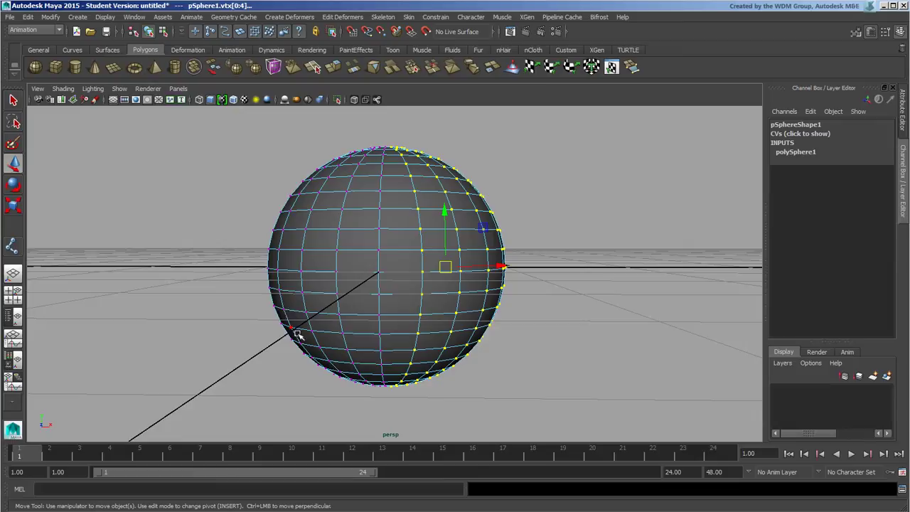
{"action": "double_click", "coordinate": [14, 163]}
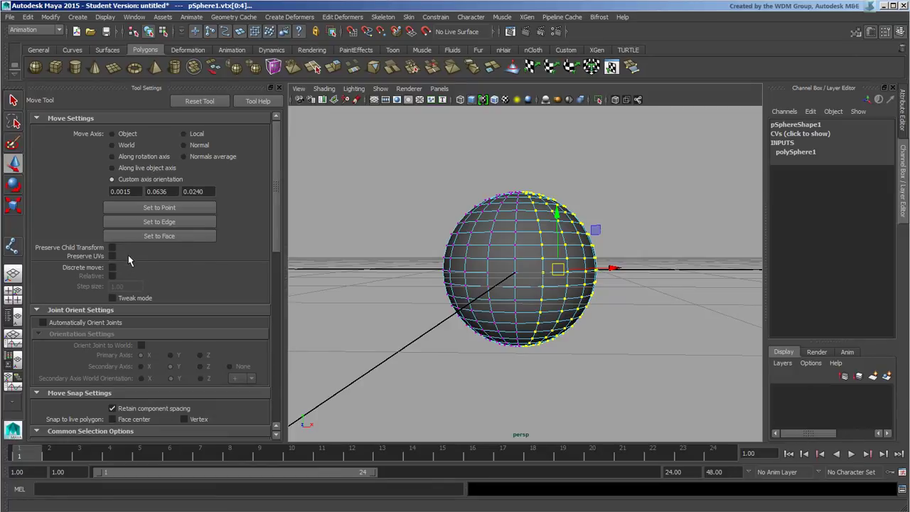
- Slide the selected vertices sideways with grid snapping (X) and set a custom move axis orientation
{"action": "left_click_drag", "start_coordinate": [277, 254], "coordinate": [249, 305]}
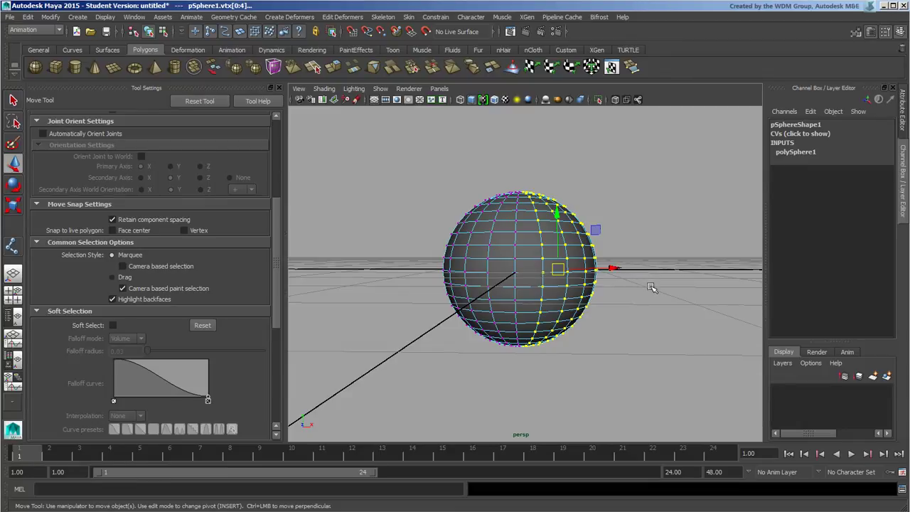
{"action": "key", "text": "x"}
{"action": "mouse_move", "coordinate": [620, 271]}
{"action": "left_mouse_down"}
{"action": "mouse_move", "coordinate": [599, 271]}
{"action": "mouse_move", "coordinate": [610, 271]}
{"action": "left_mouse_up"}
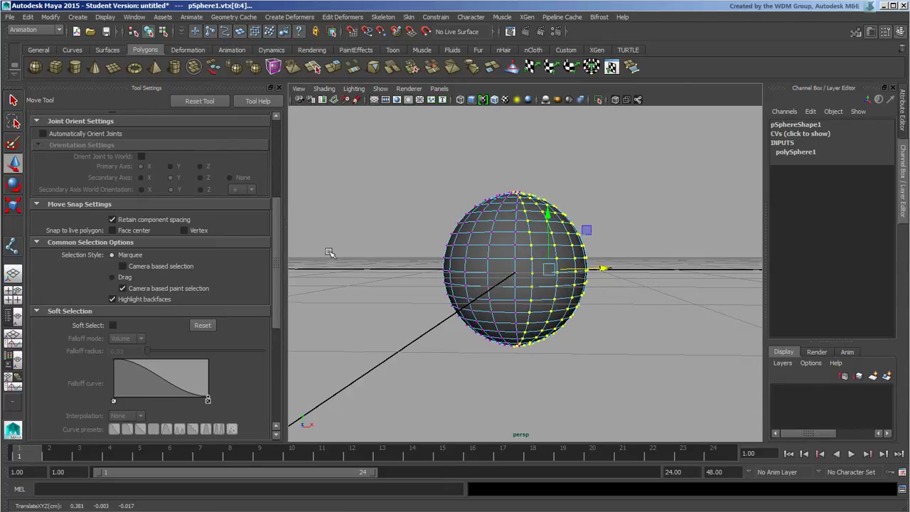
{"action": "scroll", "coordinate": [276, 242], "scroll_direction": "up", "scroll_amount": 5}
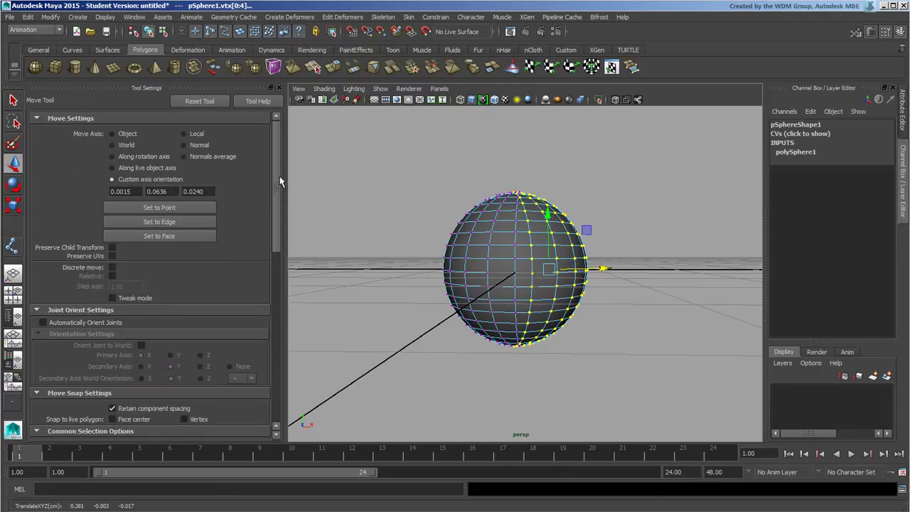
- Switch the move axis to World and push the right-half vertices flat onto the centre line
{"action": "left_click", "coordinate": [131, 144]}
{"action": "left_click_drag", "start_coordinate": [609, 271], "coordinate": [540, 272]}
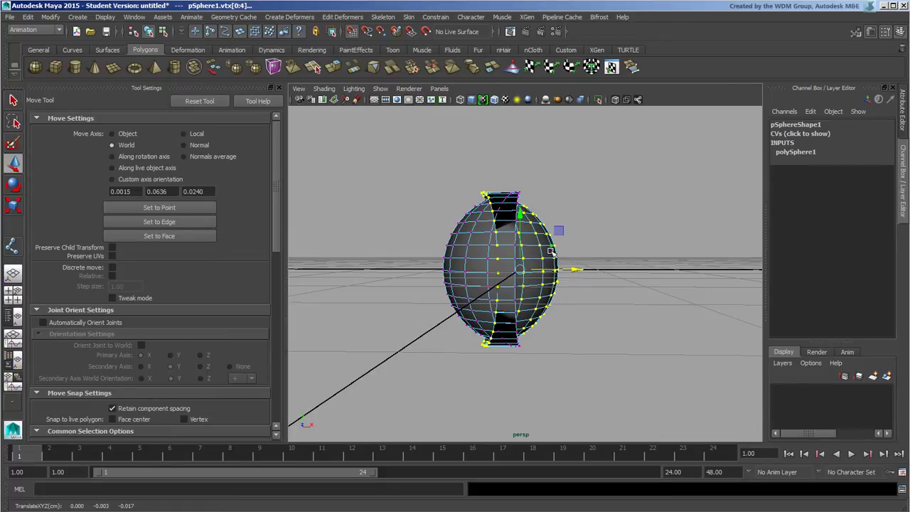
{"action": "left_click_drag", "start_coordinate": [277, 211], "coordinate": [299, 247]}
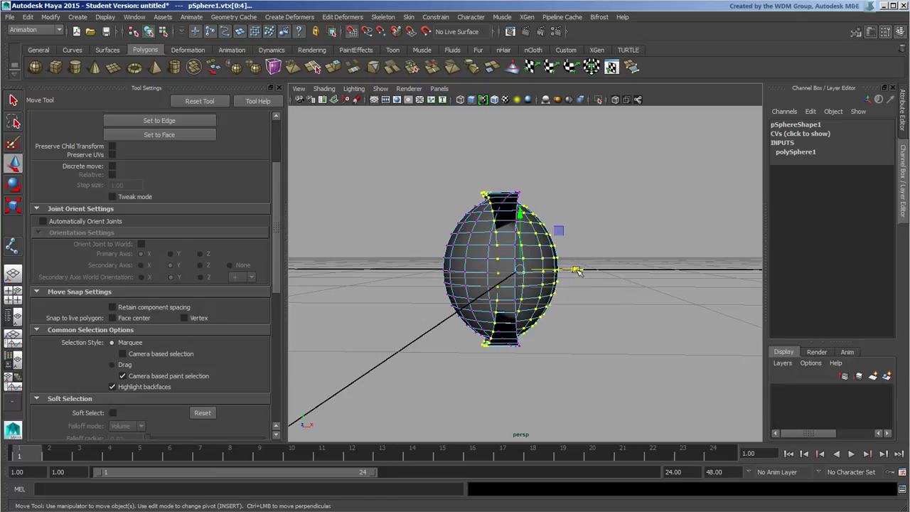
{"action": "left_click_drag", "start_coordinate": [576, 270], "coordinate": [540, 268]}
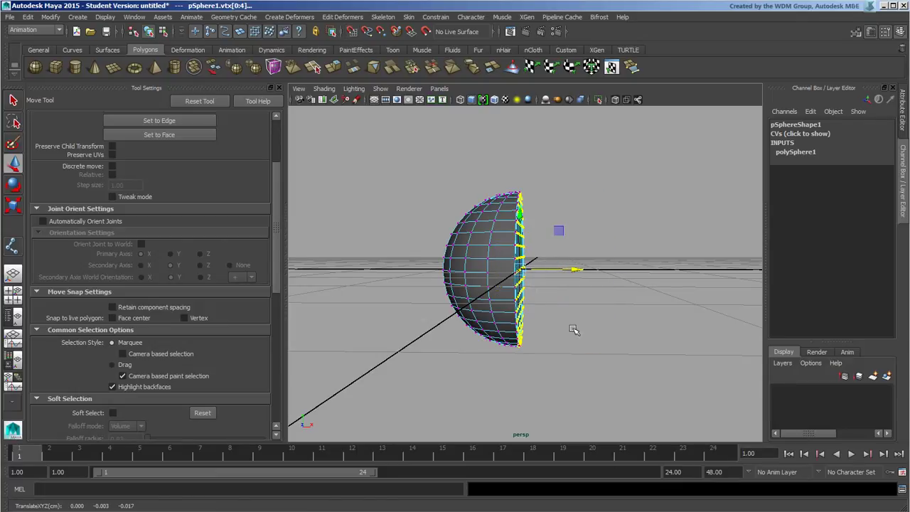
{"action": "left_click_drag", "start_coordinate": [582, 307], "coordinate": [538, 329], "text": "alt"}
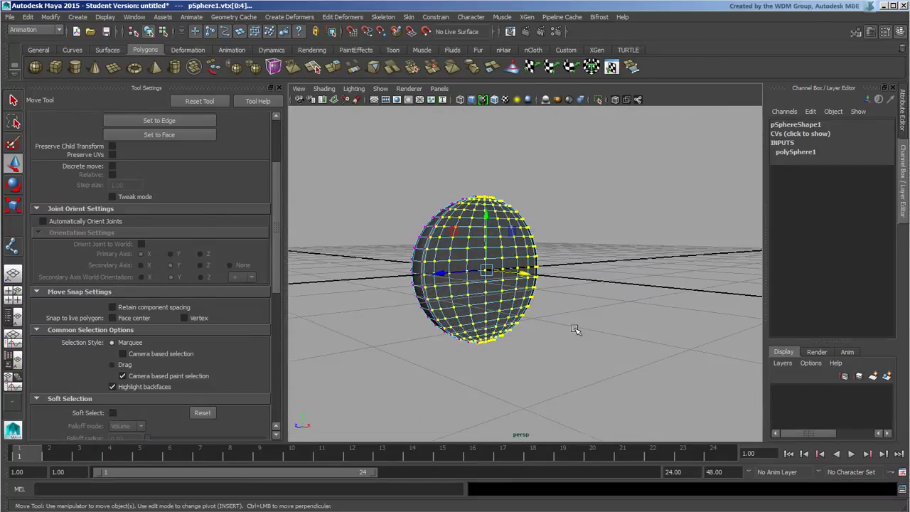
- Point-snap (V) the selected vertices into a flat disc, then inspect the half-dome from several angles
{"action": "key", "text": "v"}
{"action": "left_click_drag", "start_coordinate": [487, 275], "coordinate": [489, 272]}
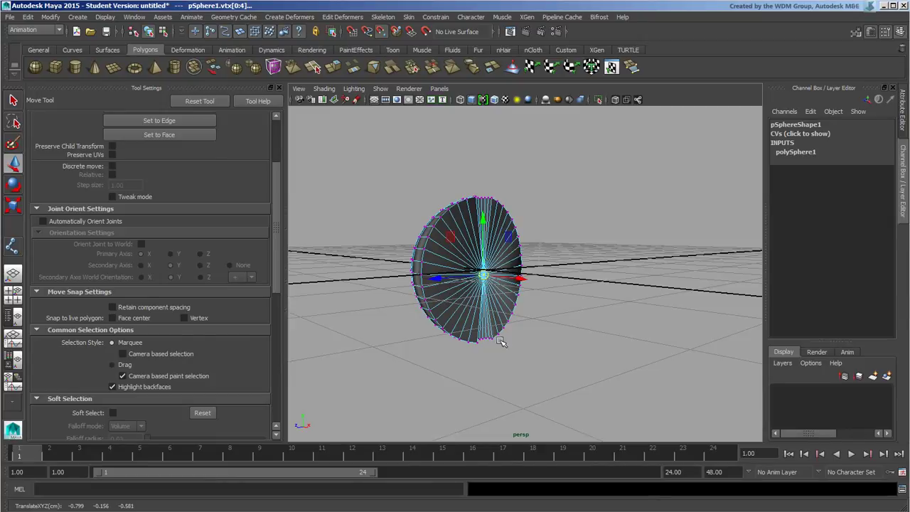
{"action": "mouse_move", "coordinate": [550, 305]}
{"action": "left_mouse_down", "text": "alt"}
{"action": "mouse_move", "coordinate": [465, 345]}
{"action": "mouse_move", "coordinate": [532, 300]}
{"action": "mouse_move", "coordinate": [693, 349]}
{"action": "mouse_move", "coordinate": [715, 218]}
{"action": "mouse_move", "coordinate": [717, 349]}
{"action": "mouse_move", "coordinate": [640, 356]}
{"action": "mouse_move", "coordinate": [587, 313]}
{"action": "left_mouse_up", "text": "alt"}
{"action": "right_click_drag", "start_coordinate": [586, 313], "coordinate": [549, 326], "text": "alt"}
{"action": "mouse_move", "coordinate": [549, 326]}
{"action": "left_mouse_down", "text": "alt"}
{"action": "mouse_move", "coordinate": [547, 298]}
{"action": "mouse_move", "coordinate": [591, 267]}
{"action": "left_mouse_up", "text": "alt"}
{"action": "mouse_move", "coordinate": [623, 315]}
{"action": "left_mouse_down", "text": "alt"}
{"action": "mouse_move", "coordinate": [650, 319]}
{"action": "mouse_move", "coordinate": [619, 308]}
{"action": "left_mouse_up", "text": "alt"}
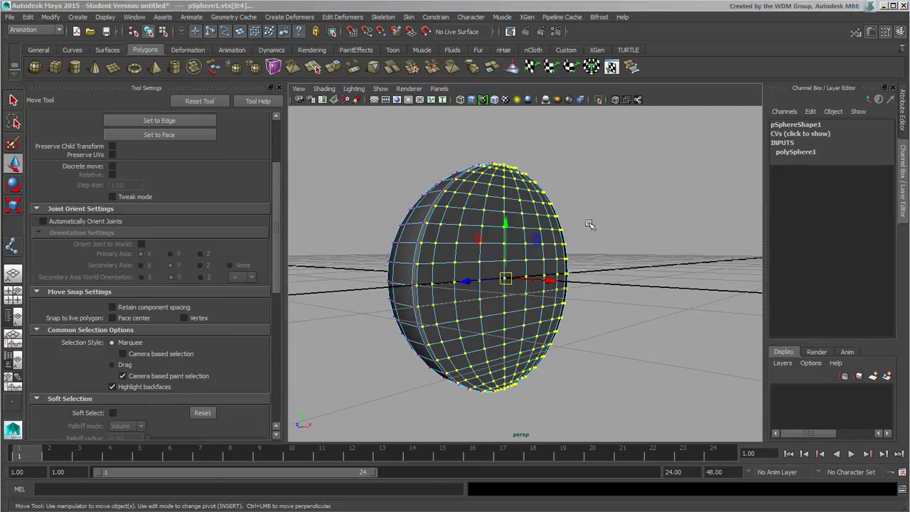
{"action": "key", "text": "space"}
{"action": "key", "text": "space"}
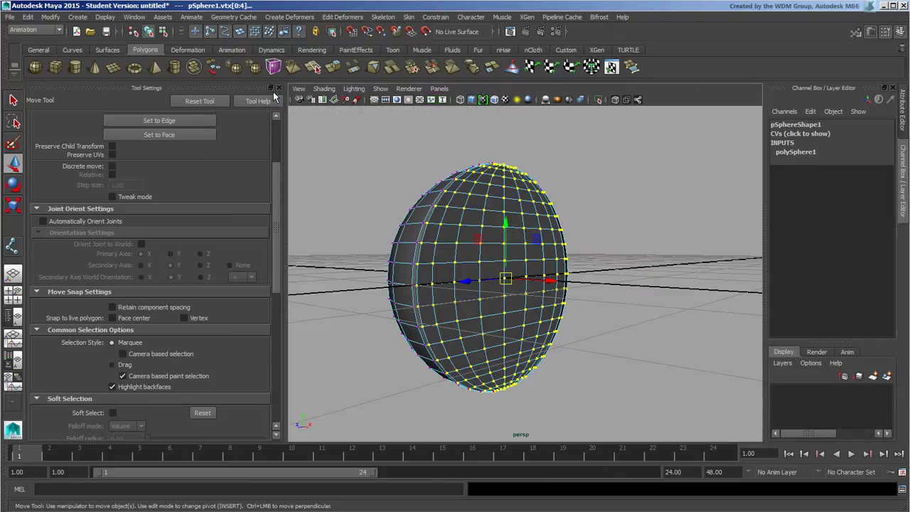
- Maximize the perspective view, switch to object selection mode and select pSphere1
{"action": "left_click", "coordinate": [278, 88]}
{"action": "mouse_move", "coordinate": [450, 159]}
{"action": "left_mouse_down", "text": "alt"}
{"action": "mouse_move", "coordinate": [579, 227]}
{"action": "mouse_move", "coordinate": [448, 122]}
{"action": "left_mouse_up", "text": "alt"}
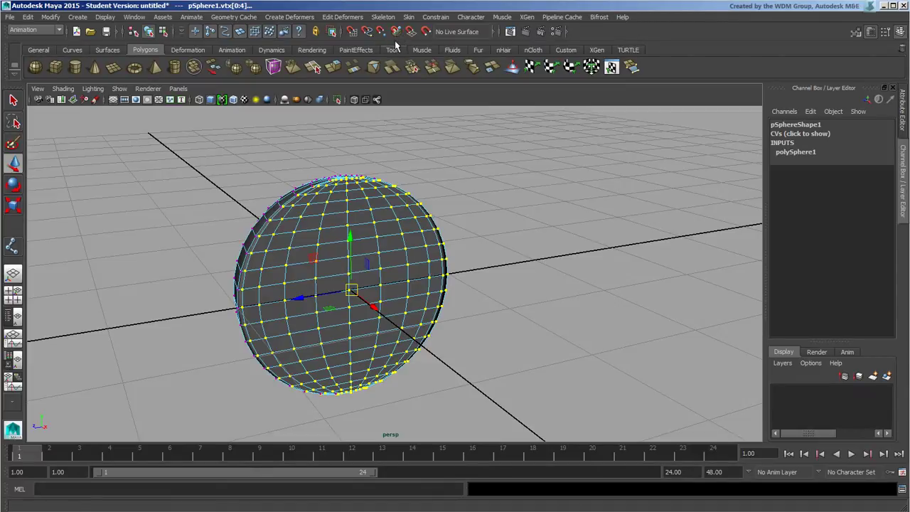
{"action": "left_click", "coordinate": [148, 32]}
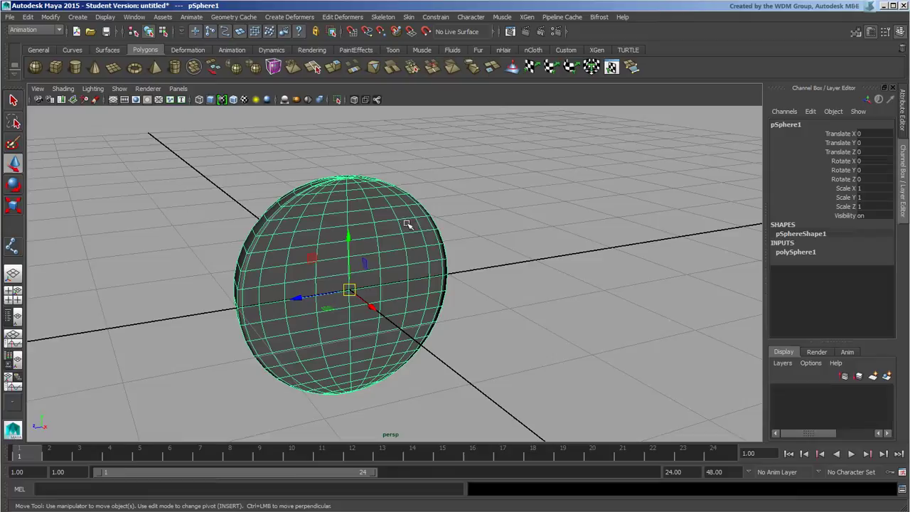
{"action": "mouse_move", "coordinate": [408, 225]}
{"action": "left_mouse_down", "text": "alt"}
{"action": "mouse_move", "coordinate": [443, 300]}
{"action": "mouse_move", "coordinate": [584, 241]}
{"action": "mouse_move", "coordinate": [592, 276]}
{"action": "mouse_move", "coordinate": [518, 249]}
{"action": "mouse_move", "coordinate": [518, 281]}
{"action": "left_mouse_up", "text": "alt"}
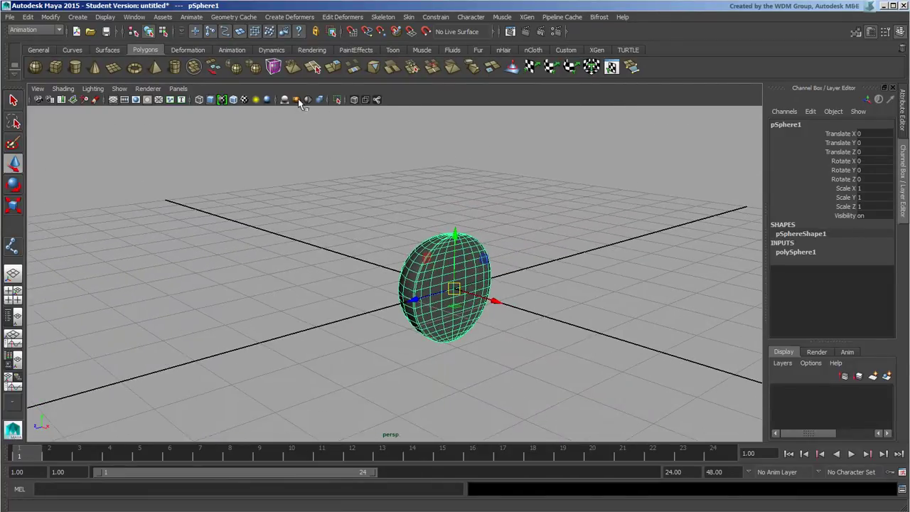
{"action": "left_click", "coordinate": [74, 17]}
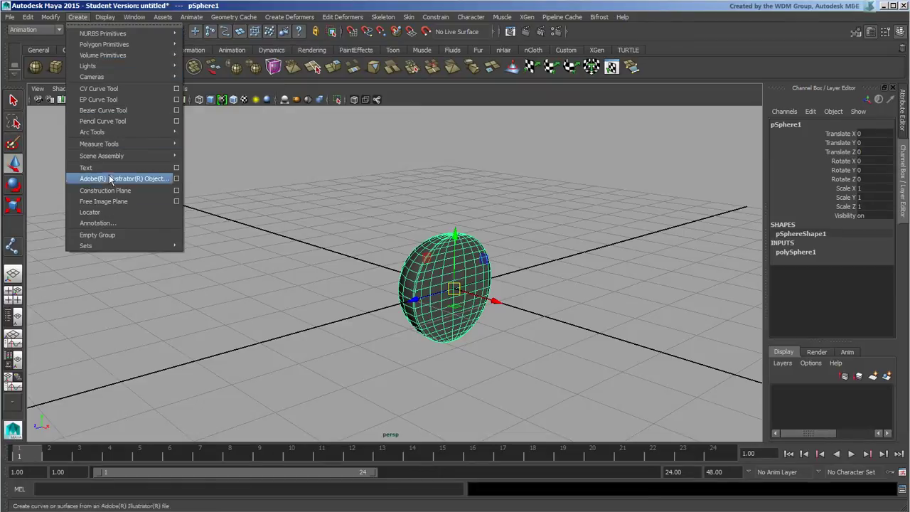
- Create a locator and snap it onto the flattened sphere's centre using Snap to Projected Center
{"action": "left_click", "coordinate": [117, 213]}
{"action": "left_click_drag", "start_coordinate": [469, 346], "coordinate": [515, 340], "text": "alt"}
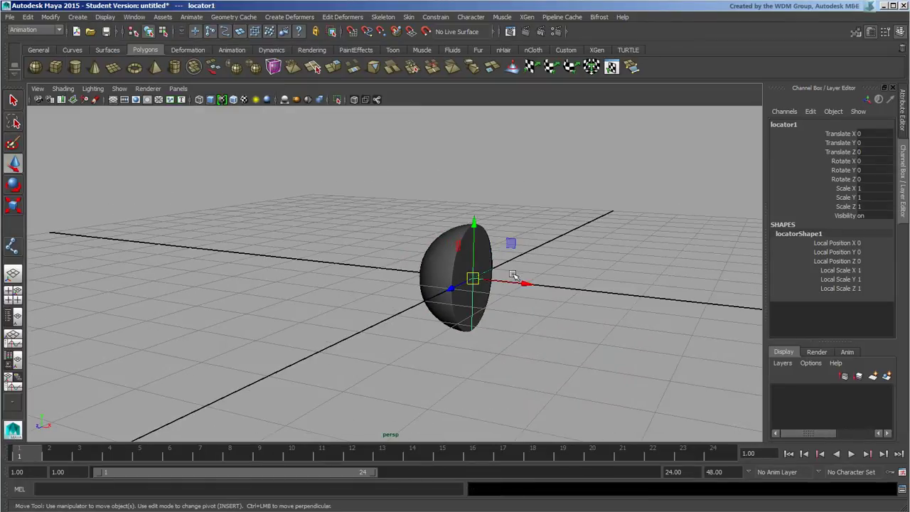
{"action": "mouse_move", "coordinate": [513, 275]}
{"action": "left_mouse_down"}
{"action": "mouse_move", "coordinate": [559, 286]}
{"action": "mouse_move", "coordinate": [523, 290]}
{"action": "mouse_move", "coordinate": [573, 192]}
{"action": "mouse_move", "coordinate": [571, 242]}
{"action": "mouse_move", "coordinate": [532, 270]}
{"action": "left_mouse_up"}
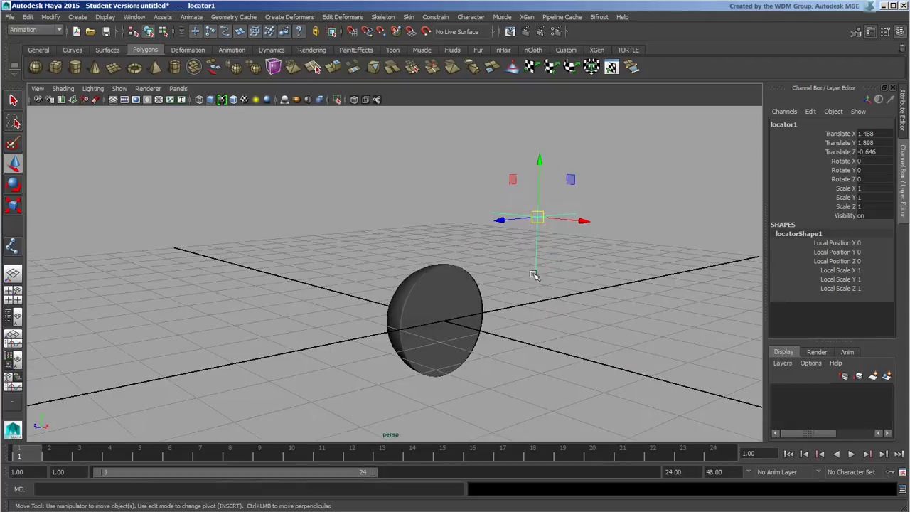
{"action": "left_click", "coordinate": [397, 35]}
{"action": "mouse_move", "coordinate": [497, 241]}
{"action": "left_mouse_down", "text": "alt"}
{"action": "mouse_move", "coordinate": [524, 216]}
{"action": "mouse_move", "coordinate": [497, 247]}
{"action": "left_mouse_up", "text": "alt"}
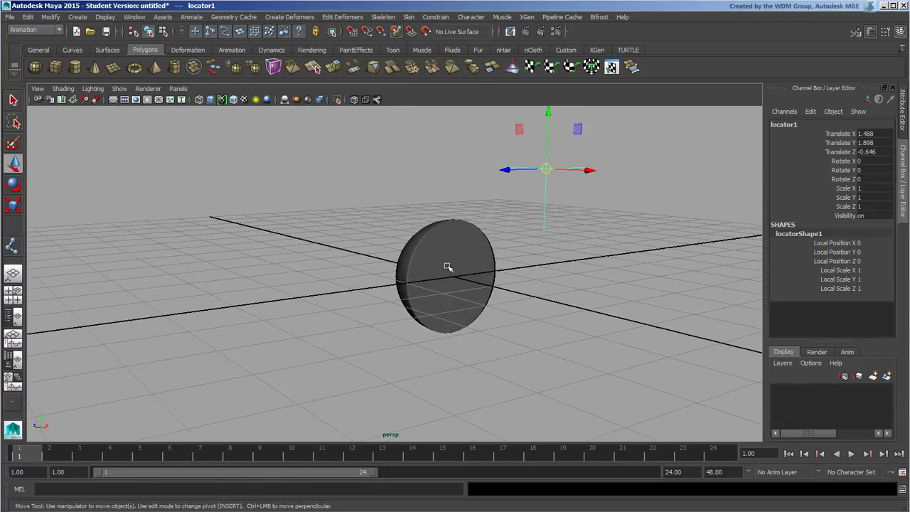
{"action": "mouse_move", "coordinate": [447, 267]}
{"action": "middle_mouse_down"}
{"action": "mouse_move", "coordinate": [465, 270]}
{"action": "mouse_move", "coordinate": [551, 233]}
{"action": "mouse_move", "coordinate": [526, 230]}
{"action": "mouse_move", "coordinate": [542, 226]}
{"action": "mouse_move", "coordinate": [438, 277]}
{"action": "middle_mouse_up"}
{"action": "mouse_move", "coordinate": [426, 307]}
{"action": "left_mouse_down", "text": "alt"}
{"action": "mouse_move", "coordinate": [450, 335]}
{"action": "mouse_move", "coordinate": [490, 327]}
{"action": "mouse_move", "coordinate": [500, 308]}
{"action": "mouse_move", "coordinate": [561, 351]}
{"action": "mouse_move", "coordinate": [436, 351]}
{"action": "mouse_move", "coordinate": [459, 331]}
{"action": "mouse_move", "coordinate": [469, 298]}
{"action": "left_mouse_up", "text": "alt"}
{"action": "mouse_move", "coordinate": [476, 264]}
{"action": "middle_mouse_down"}
{"action": "mouse_move", "coordinate": [485, 255]}
{"action": "mouse_move", "coordinate": [463, 265]}
{"action": "middle_mouse_up"}
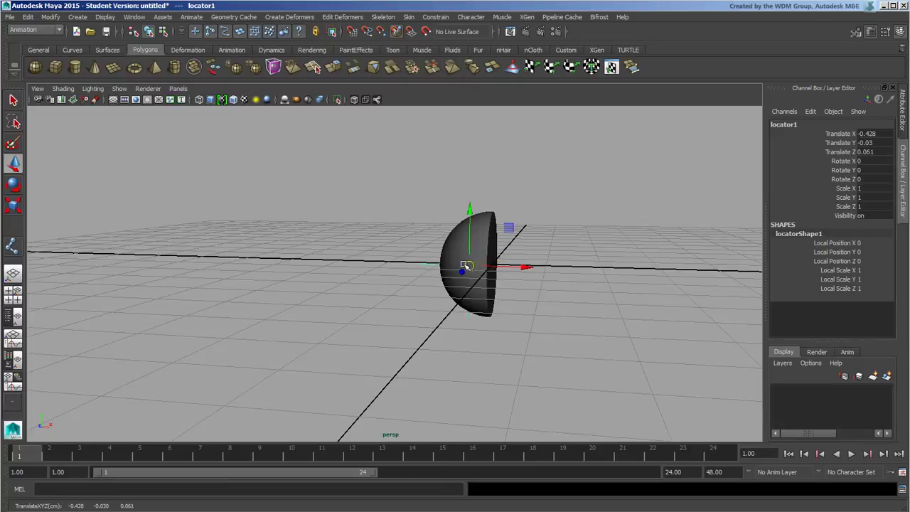
{"action": "mouse_move", "coordinate": [463, 266]}
{"action": "left_mouse_down", "text": "alt"}
{"action": "mouse_move", "coordinate": [516, 312]}
{"action": "mouse_move", "coordinate": [619, 305]}
{"action": "mouse_move", "coordinate": [619, 287]}
{"action": "mouse_move", "coordinate": [478, 296]}
{"action": "mouse_move", "coordinate": [461, 258]}
{"action": "mouse_move", "coordinate": [477, 260]}
{"action": "mouse_move", "coordinate": [432, 289]}
{"action": "mouse_move", "coordinate": [461, 311]}
{"action": "left_mouse_up", "text": "alt"}
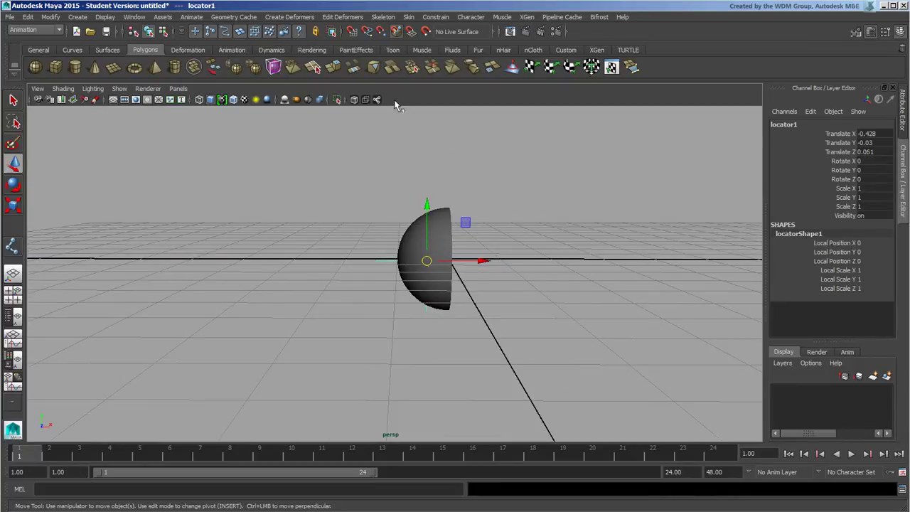
- Turn off Snap to Projected Center and orbit to view locator1 and the half-dome from new angles
{"action": "left_click", "coordinate": [396, 31]}
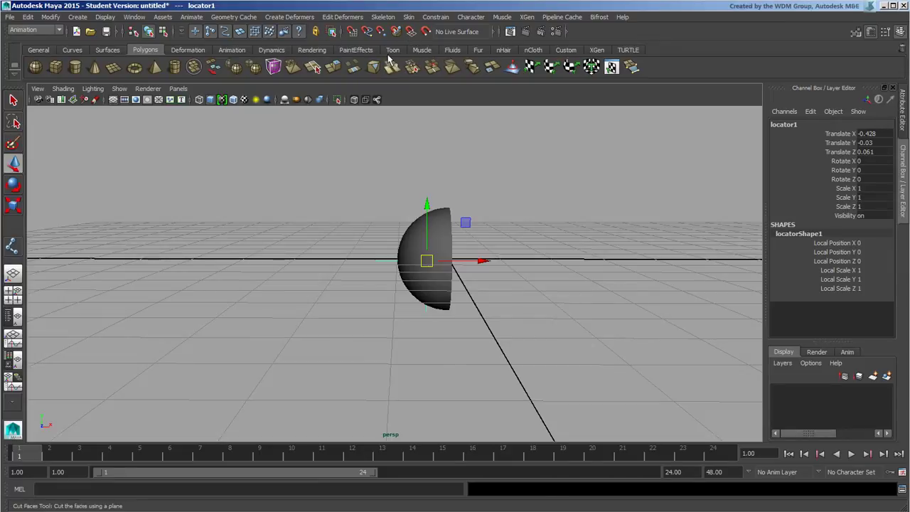
{"action": "mouse_move", "coordinate": [523, 289]}
{"action": "left_mouse_down", "text": "alt"}
{"action": "mouse_move", "coordinate": [440, 315]}
{"action": "mouse_move", "coordinate": [431, 298]}
{"action": "left_mouse_up", "text": "alt"}
{"action": "mouse_move", "coordinate": [431, 298]}
{"action": "middle_mouse_down", "text": "alt"}
{"action": "mouse_move", "coordinate": [454, 297]}
{"action": "mouse_move", "coordinate": [449, 289]}
{"action": "middle_mouse_up", "text": "alt"}
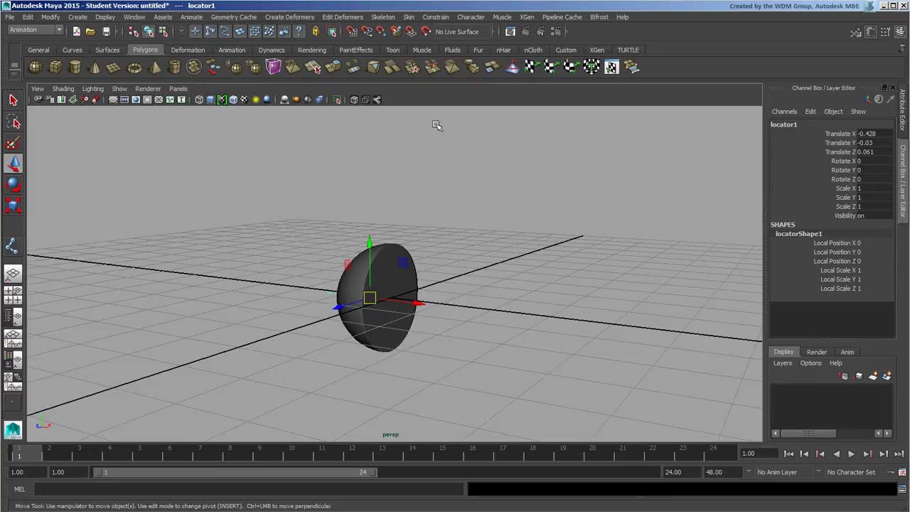
{"action": "mouse_move", "coordinate": [399, 235]}
{"action": "left_mouse_down", "text": "alt"}
{"action": "mouse_move", "coordinate": [462, 262]}
{"action": "mouse_move", "coordinate": [519, 268]}
{"action": "mouse_move", "coordinate": [473, 232]}
{"action": "mouse_move", "coordinate": [492, 178]}
{"action": "left_mouse_up", "text": "alt"}
- Make pSphere1 a live surface and switch to the Persp/Outliner layout
{"action": "left_click", "coordinate": [473, 197]}
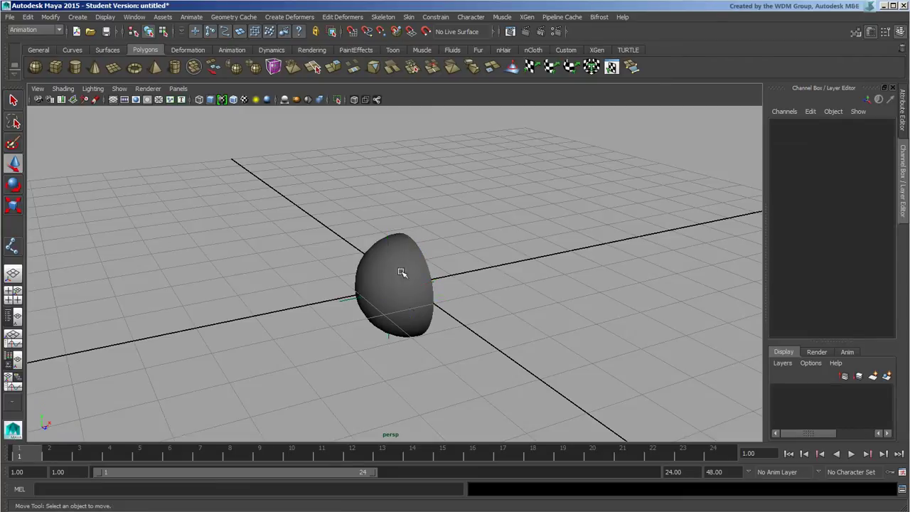
{"action": "left_click", "coordinate": [403, 270]}
{"action": "left_click", "coordinate": [424, 32]}
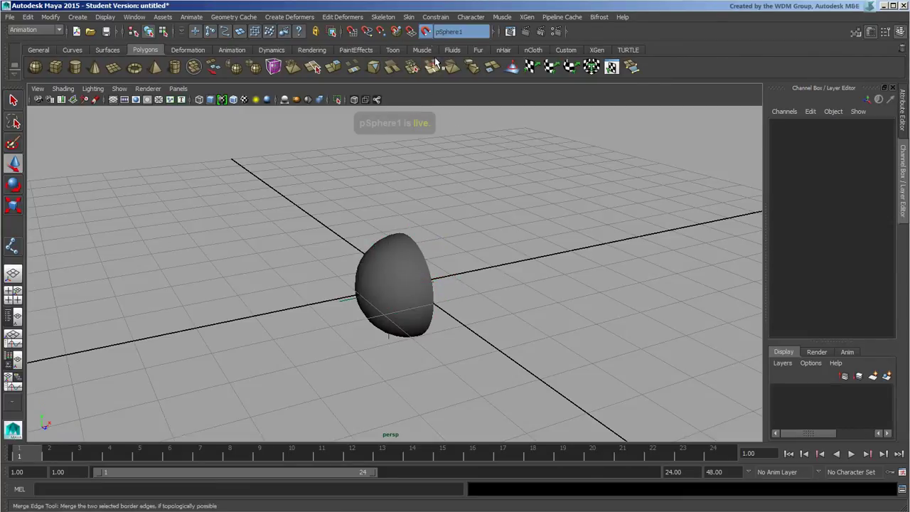
{"action": "left_click", "coordinate": [20, 317]}
- Slide locator1 across the live sphere surface to -0.947, 0.119, 0.275
{"action": "left_click", "coordinate": [74, 172]}
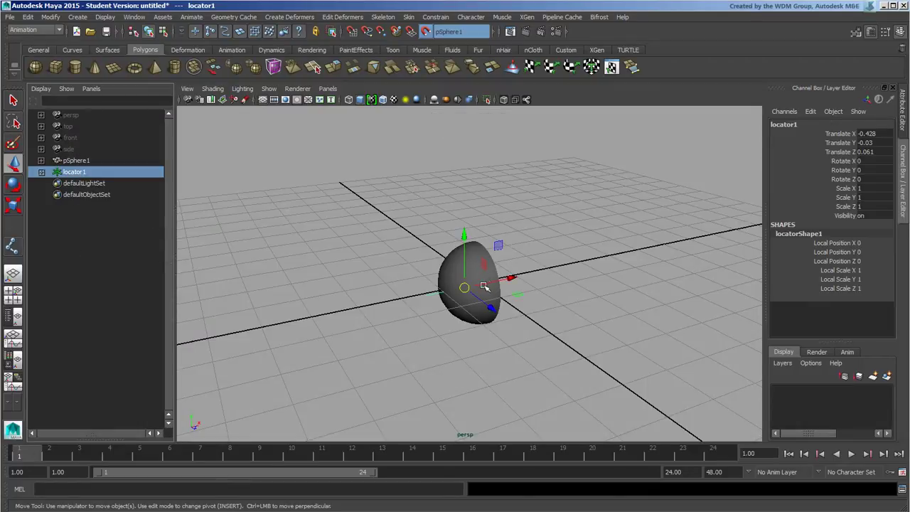
{"action": "mouse_move", "coordinate": [457, 266]}
{"action": "left_mouse_down"}
{"action": "mouse_move", "coordinate": [479, 307]}
{"action": "mouse_move", "coordinate": [473, 260]}
{"action": "mouse_move", "coordinate": [433, 282]}
{"action": "mouse_move", "coordinate": [452, 252]}
{"action": "left_mouse_up"}
{"action": "left_click_drag", "start_coordinate": [473, 316], "coordinate": [587, 329], "text": "alt"}
{"action": "mouse_move", "coordinate": [587, 329]}
{"action": "right_mouse_down", "text": "alt"}
{"action": "mouse_move", "coordinate": [540, 300]}
{"action": "mouse_move", "coordinate": [491, 298]}
{"action": "right_mouse_up", "text": "alt"}
{"action": "mouse_move", "coordinate": [491, 298]}
{"action": "left_mouse_down", "text": "alt"}
{"action": "mouse_move", "coordinate": [583, 287]}
{"action": "mouse_move", "coordinate": [599, 299]}
{"action": "mouse_move", "coordinate": [532, 298]}
{"action": "mouse_move", "coordinate": [504, 278]}
{"action": "mouse_move", "coordinate": [525, 296]}
{"action": "mouse_move", "coordinate": [473, 331]}
{"action": "mouse_move", "coordinate": [569, 375]}
{"action": "mouse_move", "coordinate": [468, 348]}
{"action": "left_mouse_up", "text": "alt"}
{"action": "mouse_move", "coordinate": [469, 348]}
{"action": "right_mouse_down", "text": "alt"}
{"action": "mouse_move", "coordinate": [528, 296]}
{"action": "mouse_move", "coordinate": [481, 294]}
{"action": "right_mouse_up", "text": "alt"}
{"action": "left_click_drag", "start_coordinate": [481, 294], "coordinate": [480, 313], "text": "alt"}
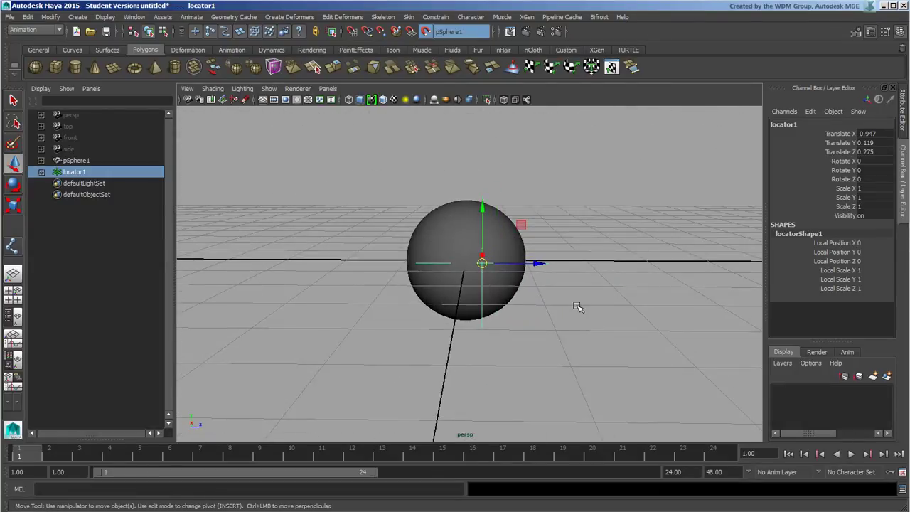
- Delete the locator and draw a five-point CV curve on the live sphere
{"action": "key", "text": "Delete"}
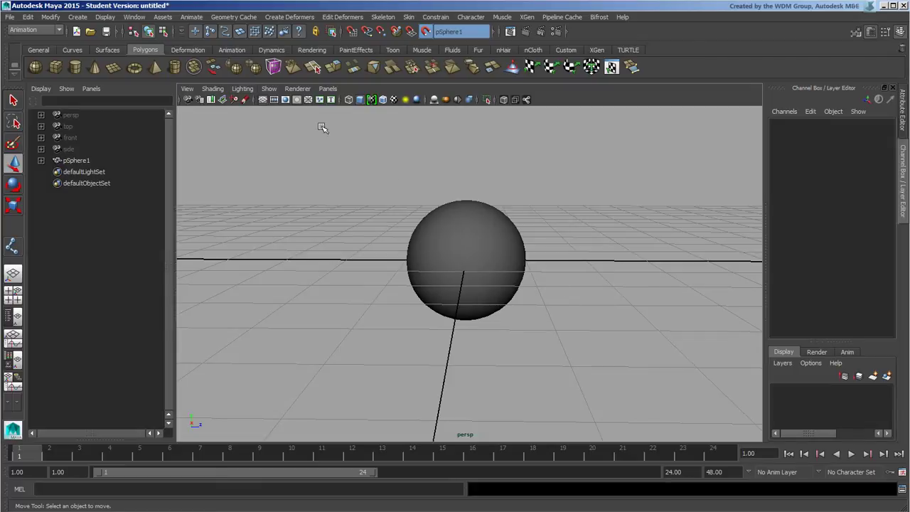
{"action": "left_click", "coordinate": [78, 17]}
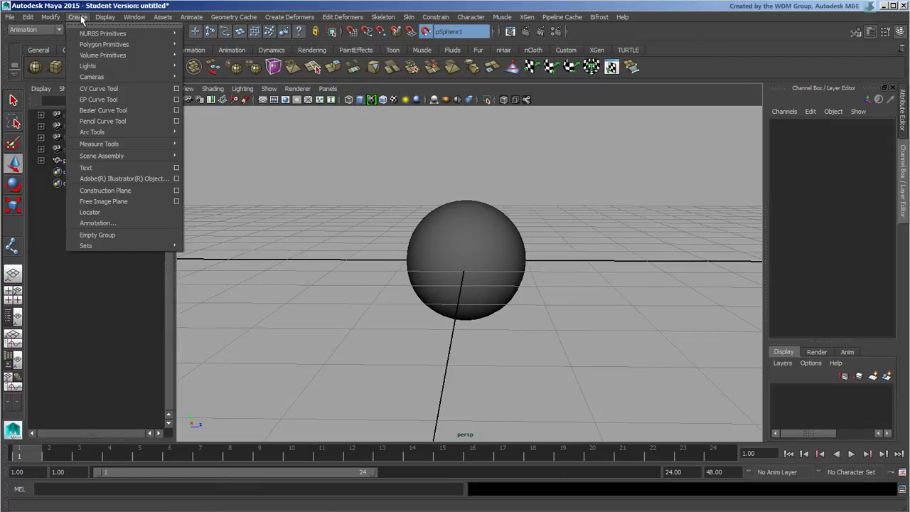
{"action": "left_click", "coordinate": [127, 89]}
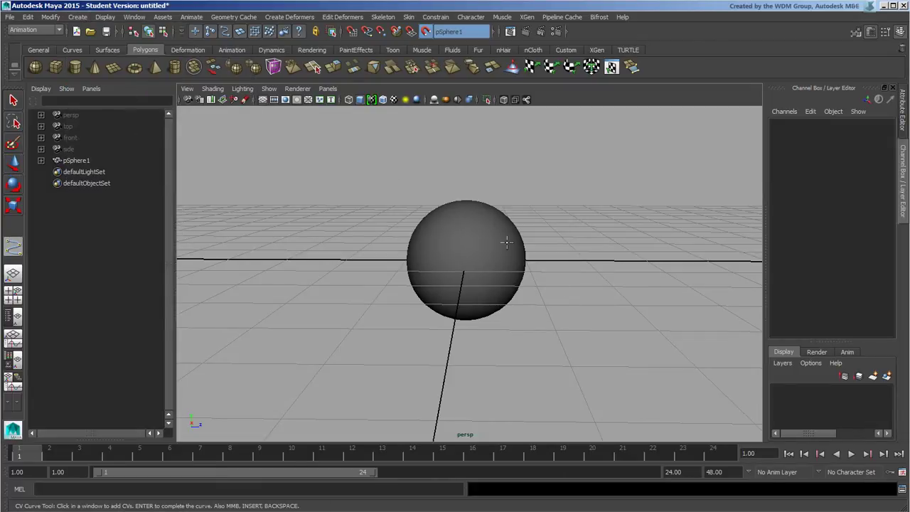
{"action": "mouse_move", "coordinate": [506, 243]}
{"action": "left_mouse_down", "text": "alt"}
{"action": "mouse_move", "coordinate": [450, 246]}
{"action": "mouse_move", "coordinate": [426, 229]}
{"action": "left_mouse_up", "text": "alt"}
{"action": "left_click", "coordinate": [428, 228]}
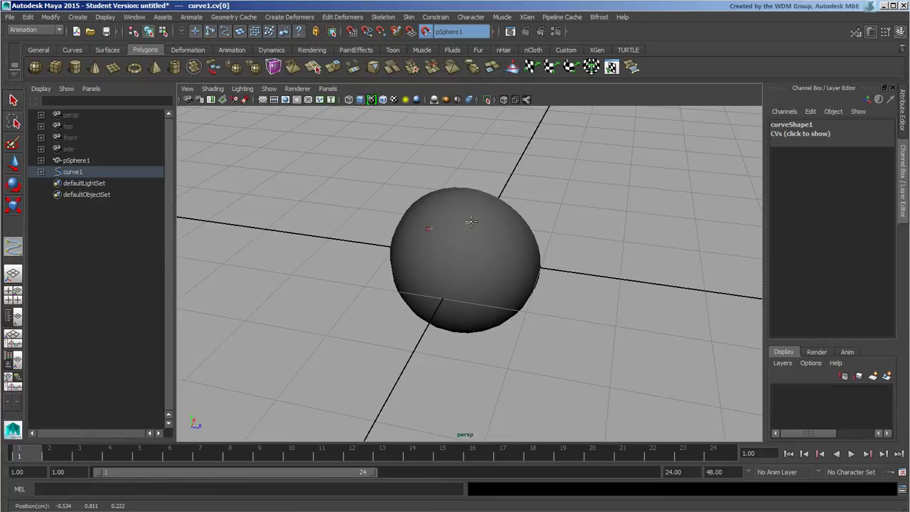
{"action": "left_click", "coordinate": [471, 222]}
{"action": "left_click", "coordinate": [504, 243]}
{"action": "left_click", "coordinate": [496, 275]}
{"action": "left_click", "coordinate": [458, 289]}
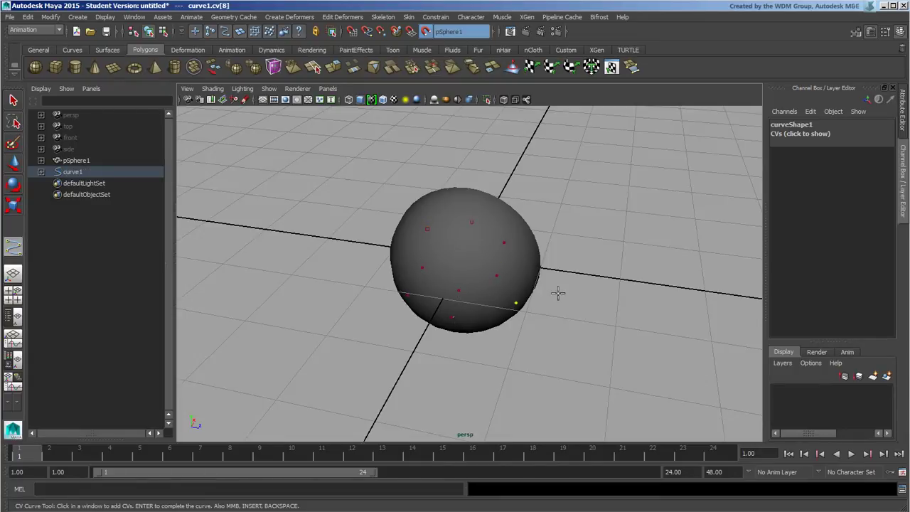
{"action": "key", "text": "Return"}
- Move curve1 off the sphere along X, then delete it
{"action": "key", "text": "w"}
{"action": "mouse_move", "coordinate": [500, 316]}
{"action": "left_mouse_down", "text": "alt"}
{"action": "mouse_move", "coordinate": [417, 291]}
{"action": "mouse_move", "coordinate": [477, 260]}
{"action": "mouse_move", "coordinate": [430, 256]}
{"action": "mouse_move", "coordinate": [412, 266]}
{"action": "mouse_move", "coordinate": [477, 235]}
{"action": "mouse_move", "coordinate": [572, 248]}
{"action": "mouse_move", "coordinate": [609, 302]}
{"action": "mouse_move", "coordinate": [523, 315]}
{"action": "mouse_move", "coordinate": [447, 278]}
{"action": "mouse_move", "coordinate": [416, 305]}
{"action": "left_mouse_up", "text": "alt"}
{"action": "mouse_move", "coordinate": [416, 305]}
{"action": "right_mouse_down", "text": "alt"}
{"action": "mouse_move", "coordinate": [537, 293]}
{"action": "mouse_move", "coordinate": [461, 306]}
{"action": "right_mouse_up", "text": "alt"}
{"action": "left_click_drag", "start_coordinate": [461, 305], "coordinate": [409, 326], "text": "alt"}
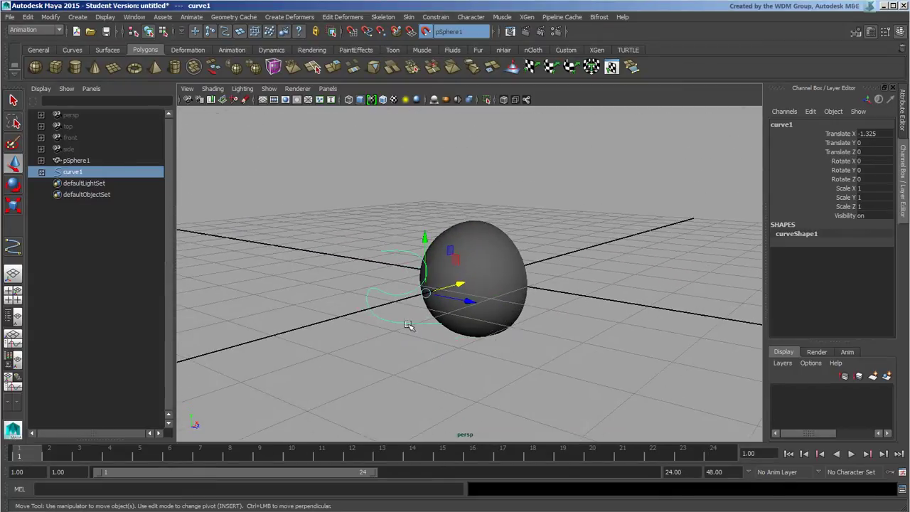
{"action": "key", "text": "Delete"}
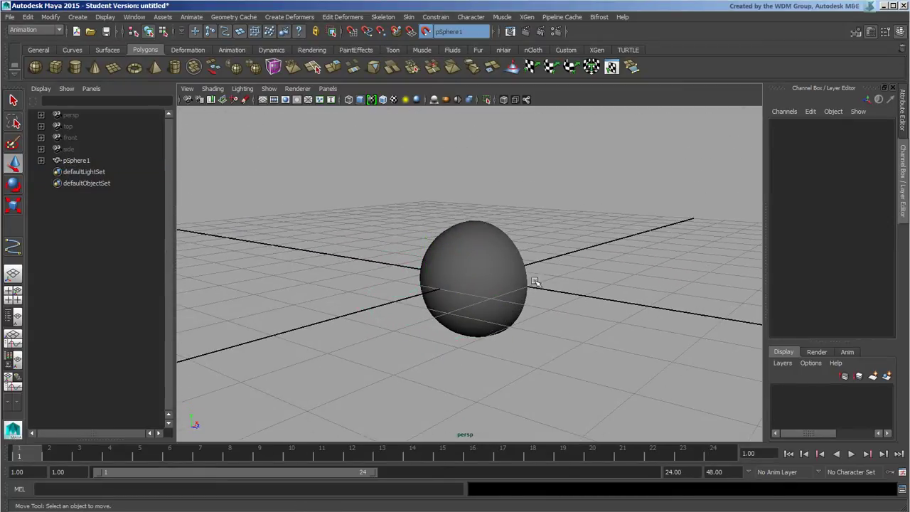
- Turn off the live surface and delete pSphere1
{"action": "mouse_move", "coordinate": [538, 284]}
{"action": "left_mouse_down", "text": "alt"}
{"action": "mouse_move", "coordinate": [454, 278]}
{"action": "mouse_move", "coordinate": [485, 299]}
{"action": "mouse_move", "coordinate": [486, 248]}
{"action": "left_mouse_up", "text": "alt"}
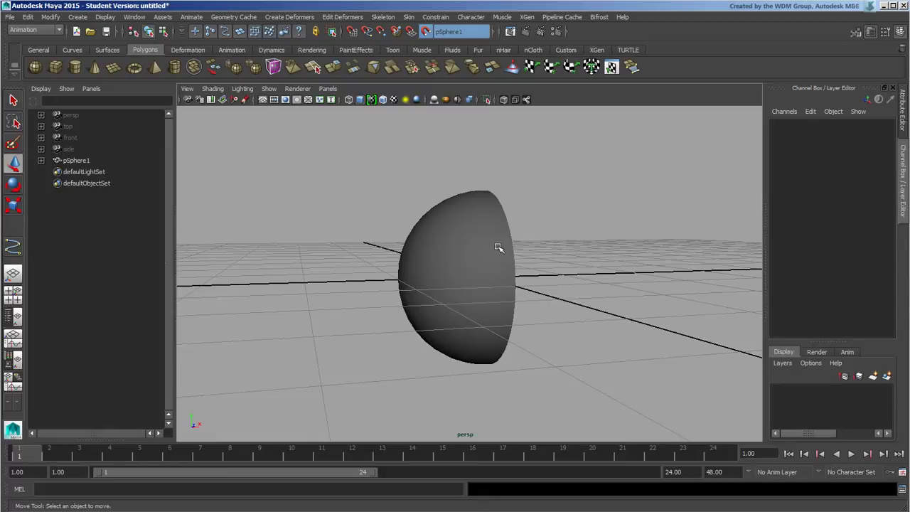
{"action": "left_click", "coordinate": [425, 31]}
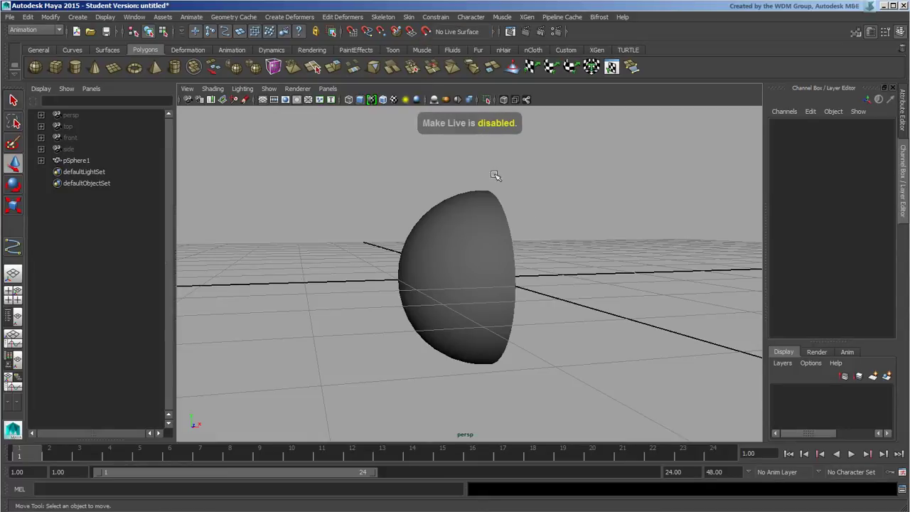
{"action": "mouse_move", "coordinate": [451, 244]}
{"action": "left_mouse_down", "text": "alt"}
{"action": "mouse_move", "coordinate": [517, 248]}
{"action": "mouse_move", "coordinate": [495, 234]}
{"action": "left_mouse_up", "text": "alt"}
{"action": "scroll", "coordinate": [517, 248], "scroll_direction": "down", "scroll_amount": 3}
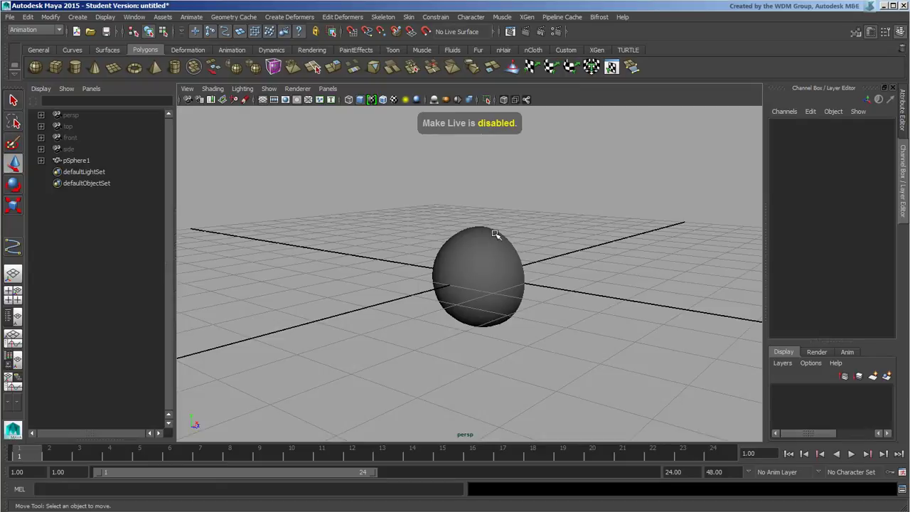
{"action": "left_click", "coordinate": [482, 279]}
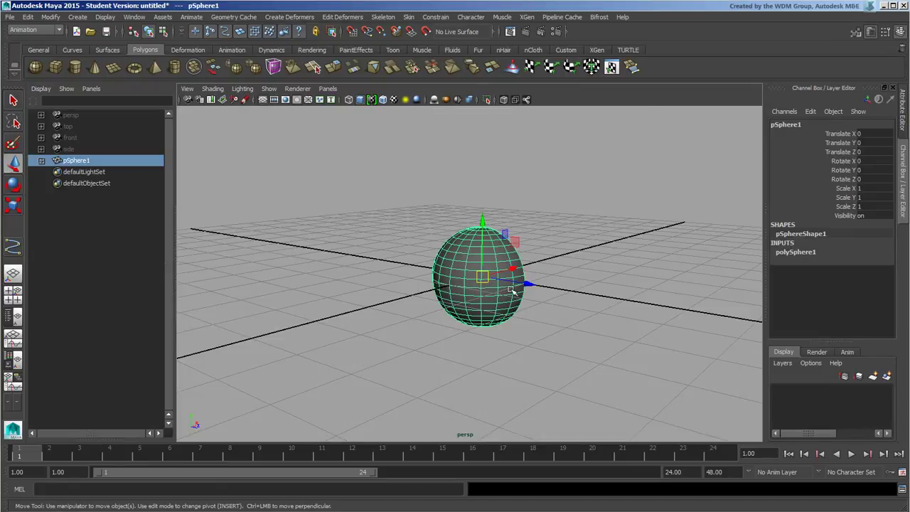
{"action": "key", "text": "Delete"}
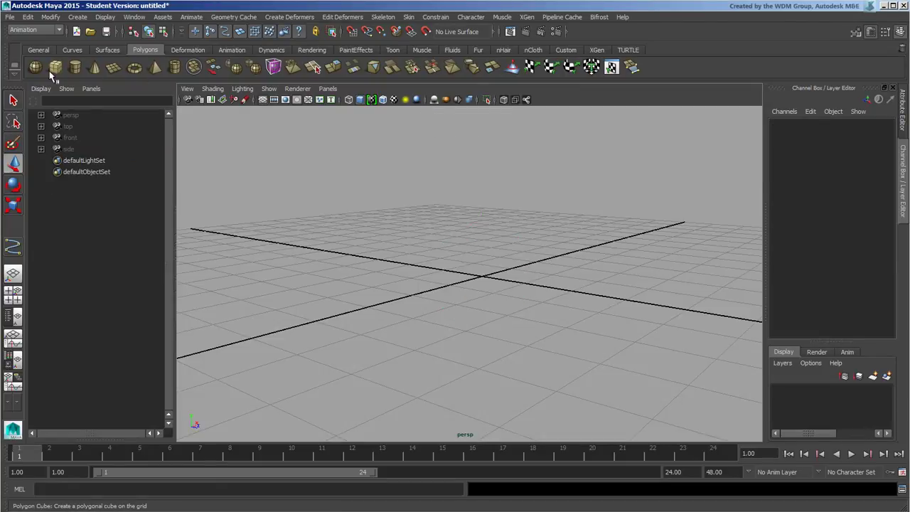
- Create a new polygon sphere from the shelf, then delete it
{"action": "left_click", "coordinate": [34, 67]}
{"action": "mouse_move", "coordinate": [641, 254]}
{"action": "left_mouse_down", "text": "alt"}
{"action": "mouse_move", "coordinate": [557, 263]}
{"action": "mouse_move", "coordinate": [661, 266]}
{"action": "mouse_move", "coordinate": [579, 274]}
{"action": "mouse_move", "coordinate": [595, 276]}
{"action": "left_mouse_up", "text": "alt"}
{"action": "left_click", "coordinate": [599, 277]}
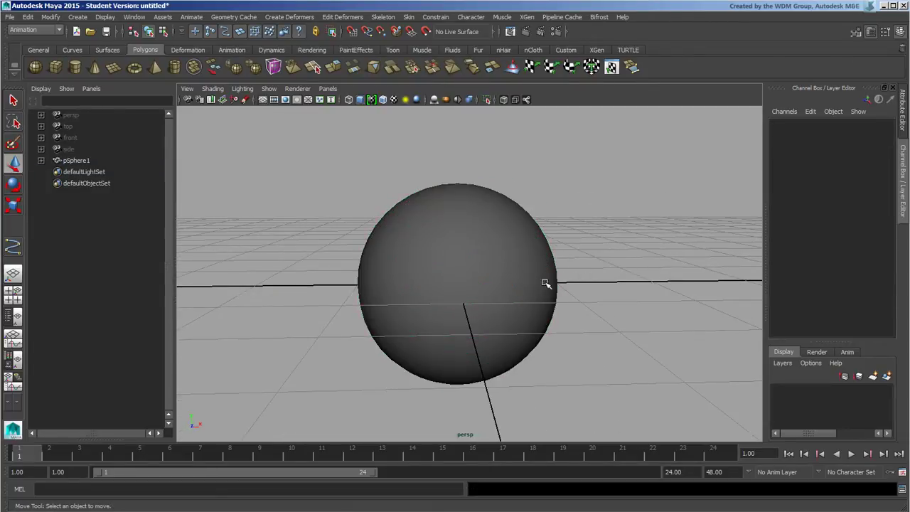
{"action": "left_click", "coordinate": [76, 160]}
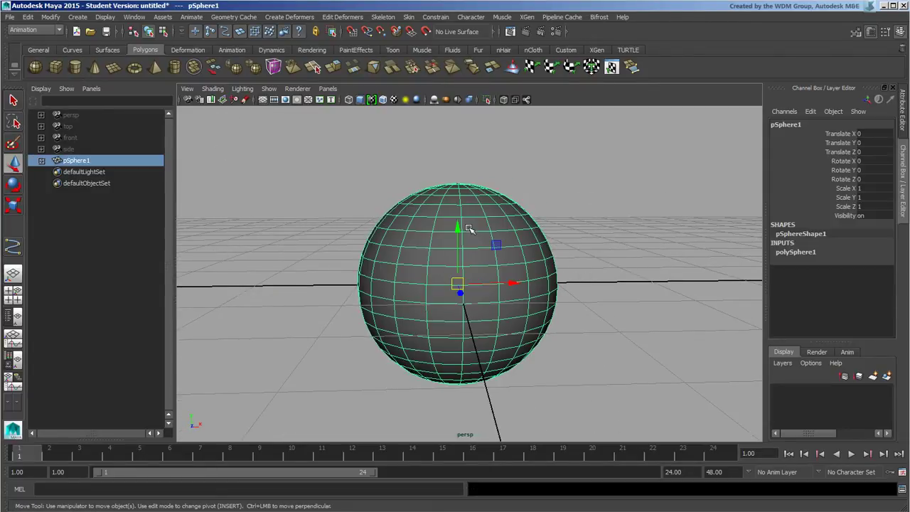
{"action": "key", "text": "Delete"}
- Create a polygon cube and marquee-select all eight of its vertices
{"action": "left_click", "coordinate": [56, 67]}
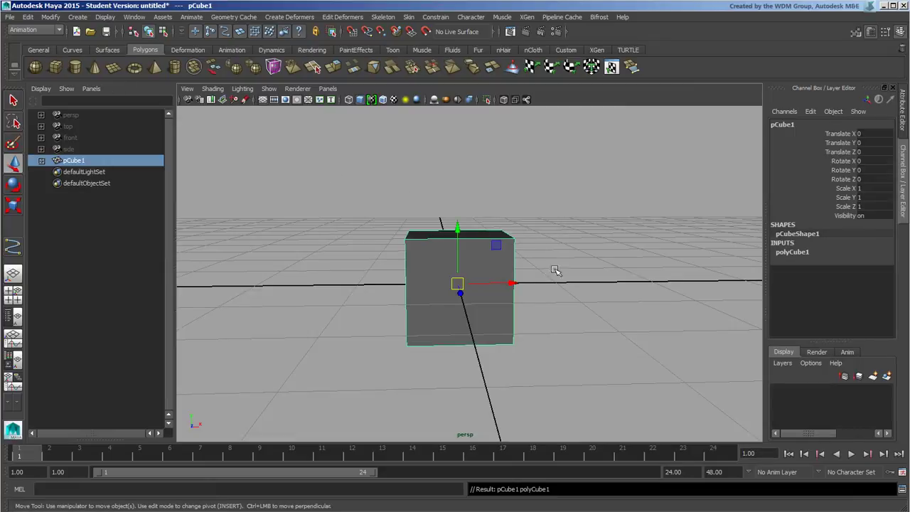
{"action": "mouse_move", "coordinate": [513, 263]}
{"action": "left_mouse_down", "text": "alt"}
{"action": "mouse_move", "coordinate": [566, 285]}
{"action": "mouse_move", "coordinate": [605, 278]}
{"action": "mouse_move", "coordinate": [520, 251]}
{"action": "left_mouse_up", "text": "alt"}
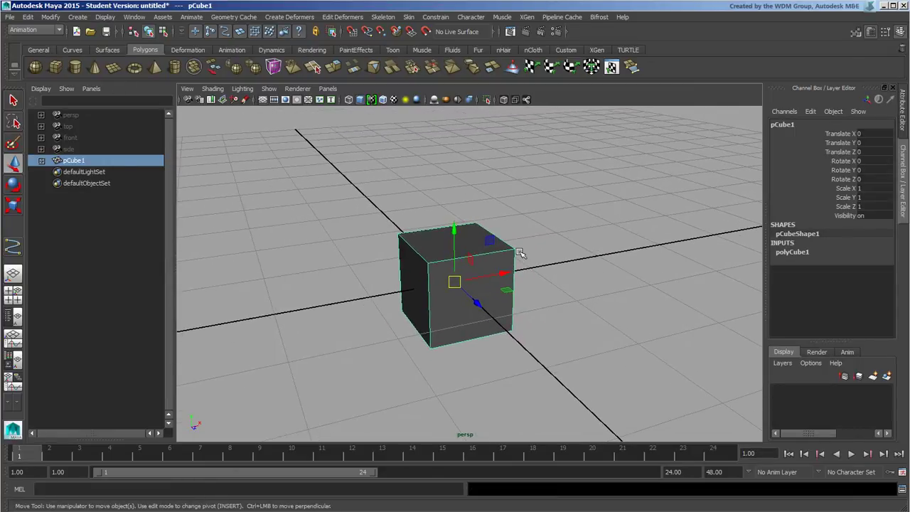
{"action": "right_click_drag", "start_coordinate": [503, 251], "coordinate": [466, 251]}
{"action": "left_click_drag", "start_coordinate": [363, 216], "coordinate": [596, 390]}
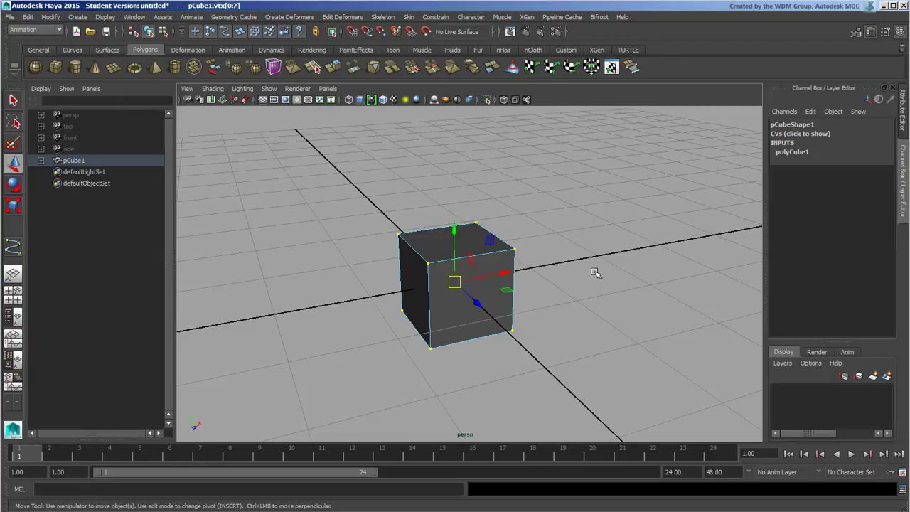
- Move the cube vertices' pivot onto the grid to the right of the cube
{"action": "key", "text": "Insert"}
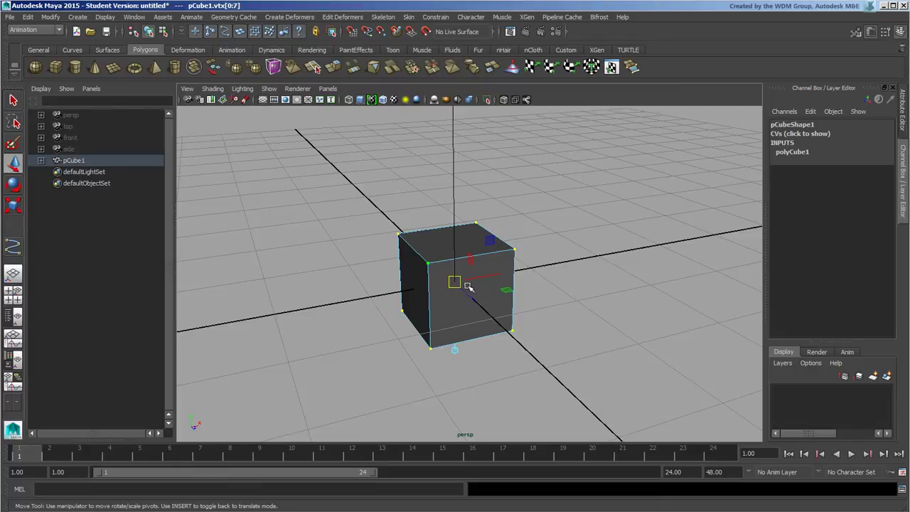
{"action": "left_click_drag", "start_coordinate": [459, 282], "coordinate": [620, 228]}
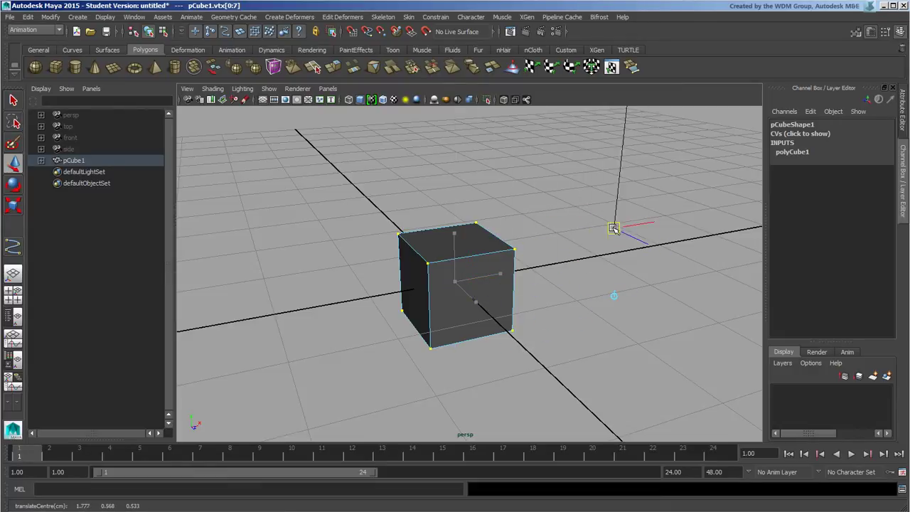
{"action": "key", "text": "Insert"}
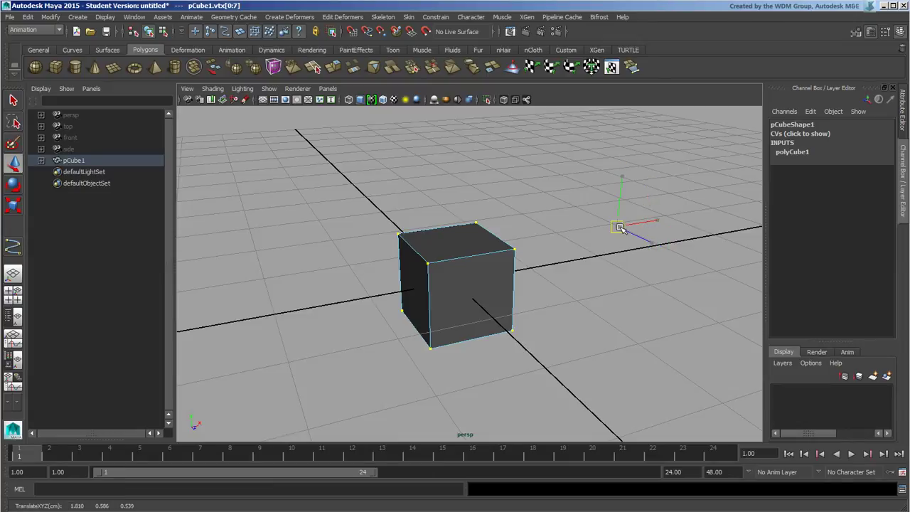
- Test-move the vertices from the new pivot, undo it, and switch to rotating
{"action": "left_click_drag", "start_coordinate": [642, 226], "coordinate": [659, 242]}
{"action": "key", "text": "ctrl+z"}
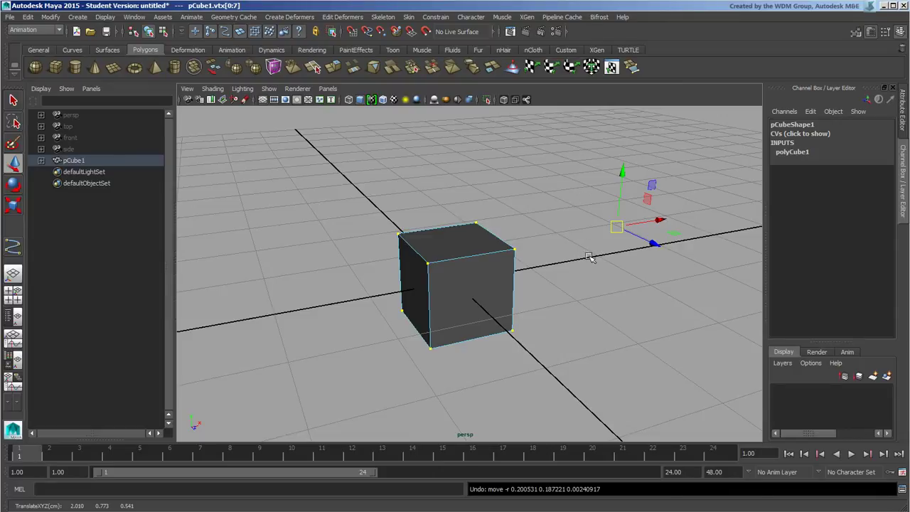
{"action": "key", "text": "e"}
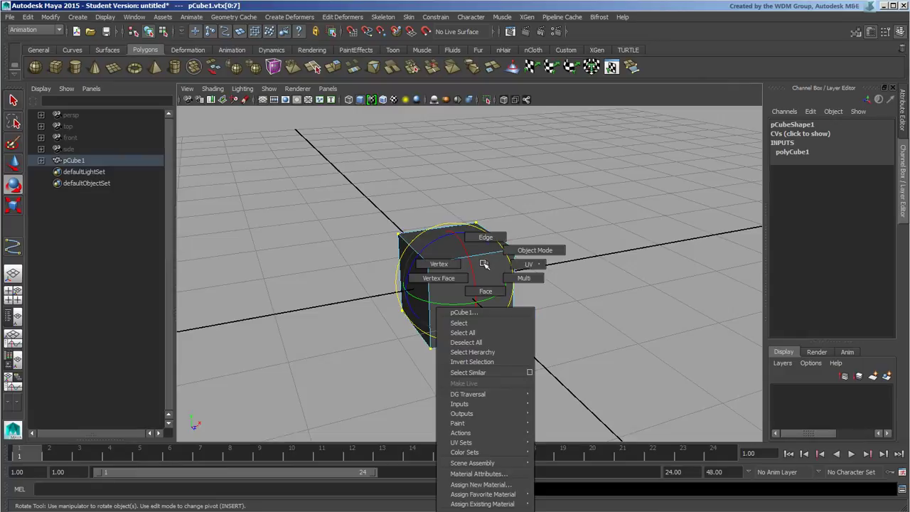
- Select pCube1 as a whole object and move its pivot onto the grid to its right
{"action": "right_click_drag", "start_coordinate": [484, 264], "coordinate": [543, 248]}
{"action": "left_click", "coordinate": [494, 266]}
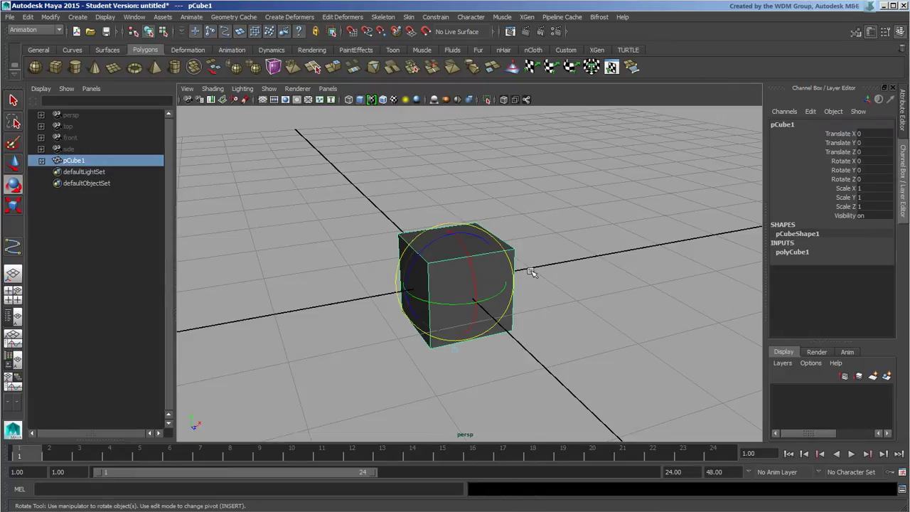
{"action": "key", "text": "Insert"}
{"action": "left_click_drag", "start_coordinate": [485, 276], "coordinate": [625, 255]}
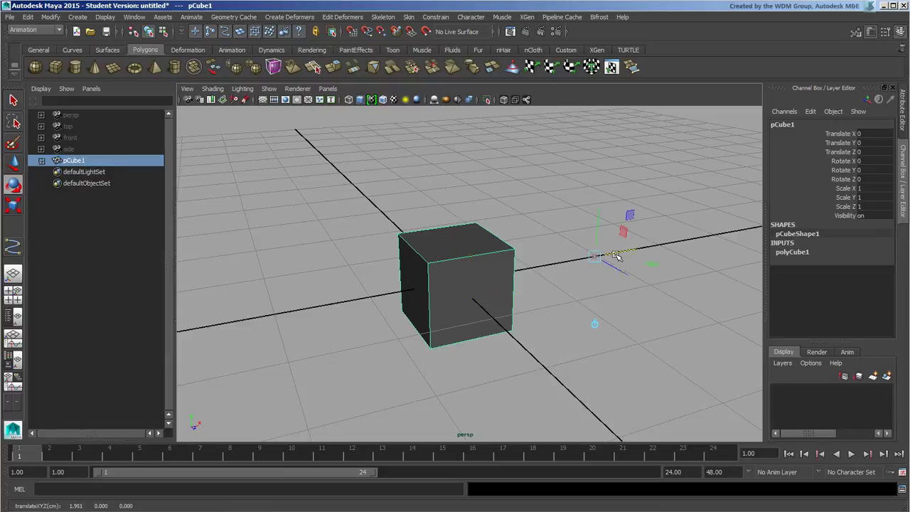
{"action": "key", "text": "Insert"}
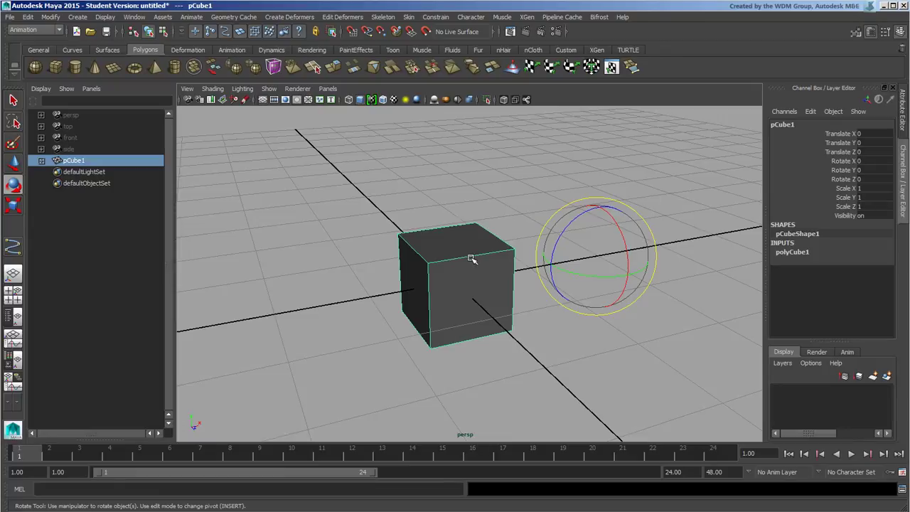
{"action": "key", "text": "w"}
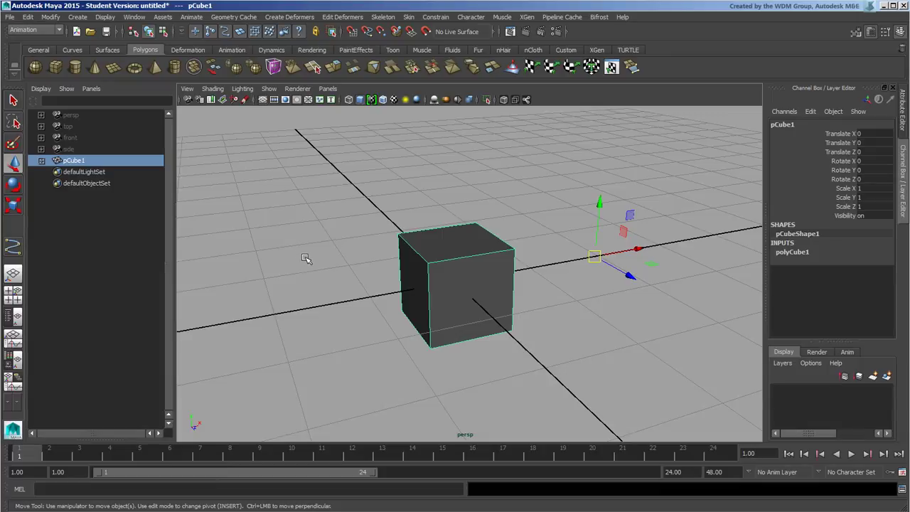
- Tilt the cube's pivot axes by rotating them around the vertical axis
{"action": "key", "text": "Insert"}
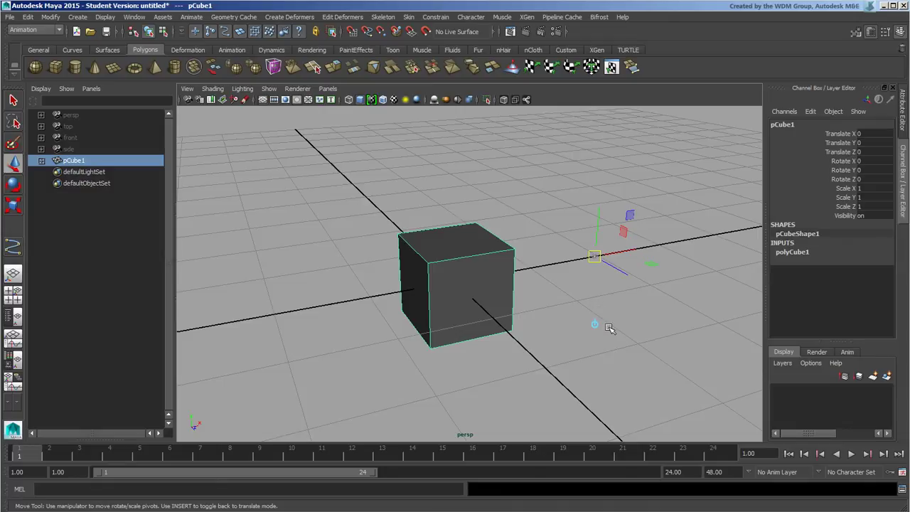
{"action": "key", "text": "e"}
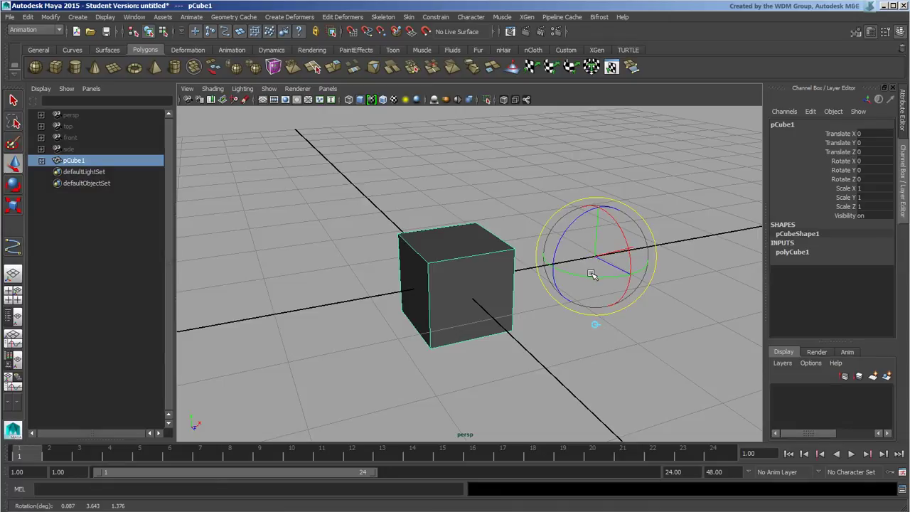
{"action": "mouse_move", "coordinate": [590, 275]}
{"action": "left_mouse_down"}
{"action": "mouse_move", "coordinate": [568, 274]}
{"action": "mouse_move", "coordinate": [622, 268]}
{"action": "mouse_move", "coordinate": [610, 273]}
{"action": "mouse_move", "coordinate": [574, 226]}
{"action": "mouse_move", "coordinate": [550, 253]}
{"action": "mouse_move", "coordinate": [603, 326]}
{"action": "left_mouse_up"}
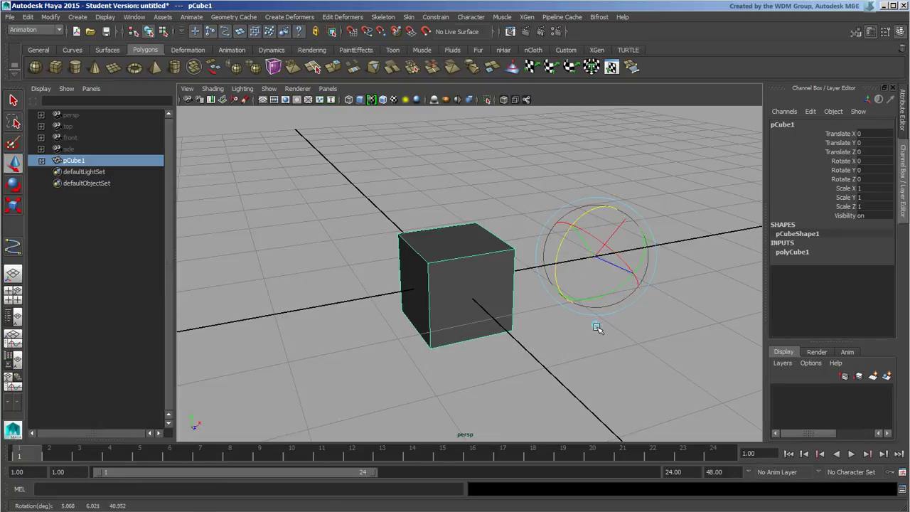
{"action": "key", "text": "w"}
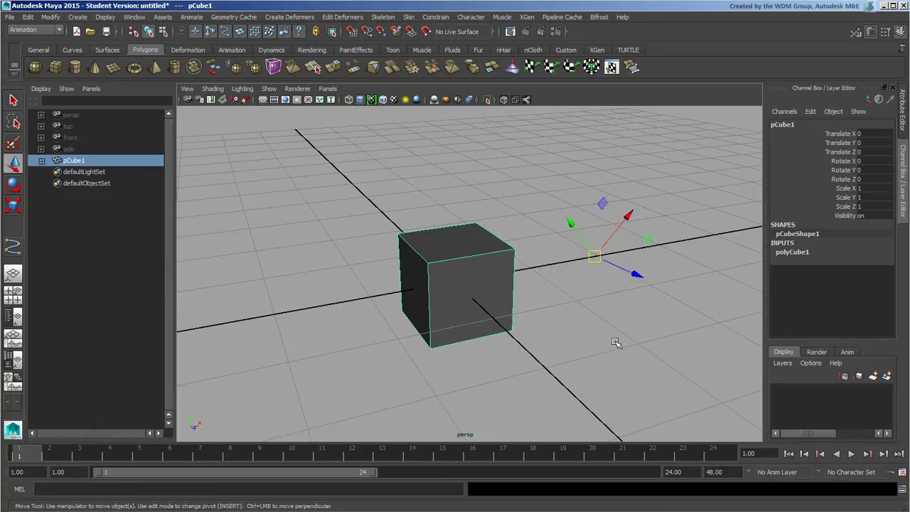
- Readjust the pivot orientation, then move the cube along the tilted axes to 0.42, 0.497, -0.044
{"action": "key", "text": "Insert"}
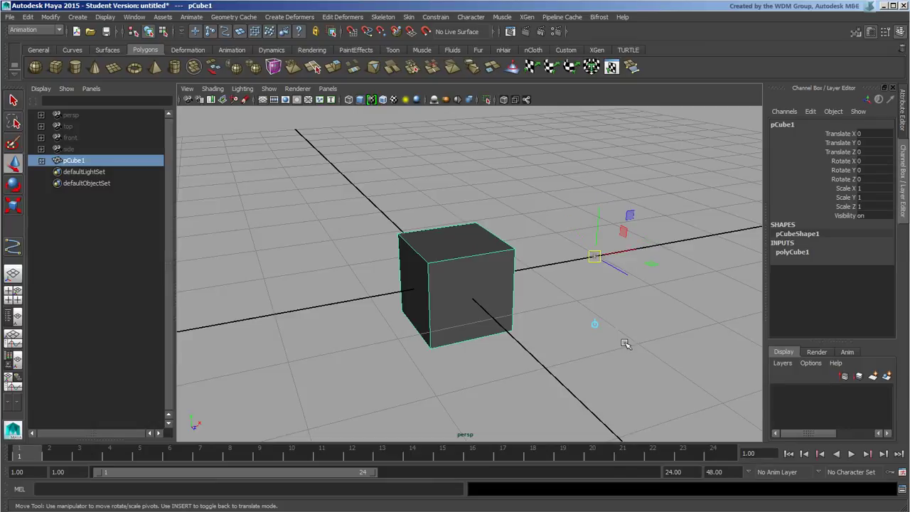
{"action": "key", "text": "e"}
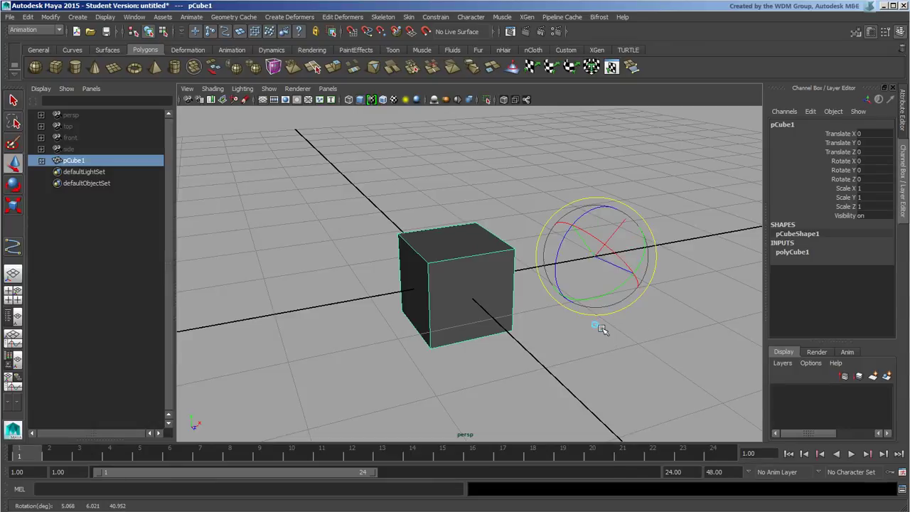
{"action": "left_click", "coordinate": [596, 325]}
{"action": "key", "text": "Insert"}
{"action": "key", "text": "Insert"}
{"action": "key", "text": "Insert"}
{"action": "key", "text": "Insert"}
{"action": "key", "text": "w"}
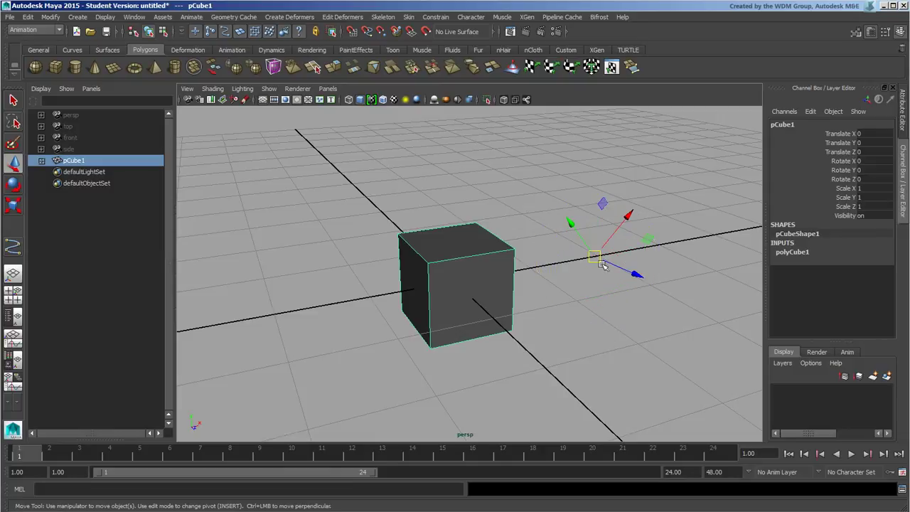
{"action": "mouse_move", "coordinate": [594, 255]}
{"action": "left_mouse_down"}
{"action": "mouse_move", "coordinate": [562, 244]}
{"action": "mouse_move", "coordinate": [701, 206]}
{"action": "mouse_move", "coordinate": [588, 183]}
{"action": "mouse_move", "coordinate": [622, 214]}
{"action": "left_mouse_up"}
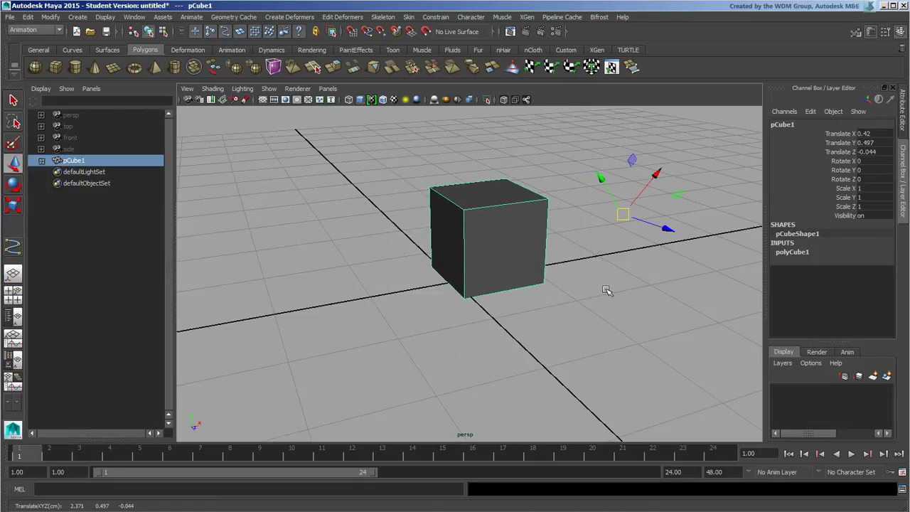
{"action": "key", "text": "Delete"}
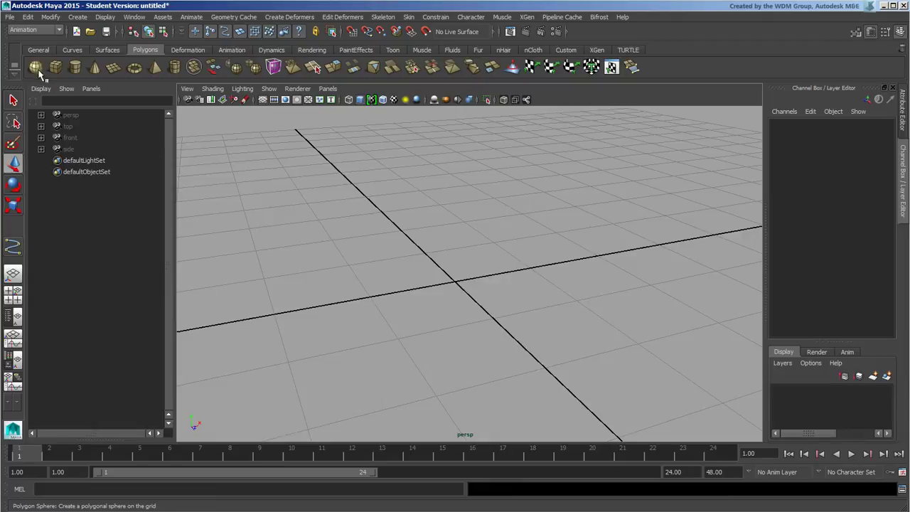
{"action": "left_click", "coordinate": [35, 67]}
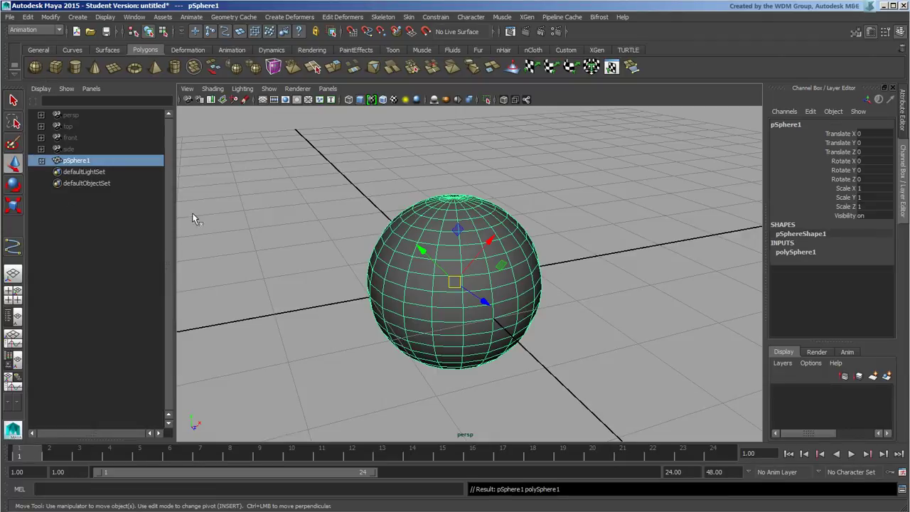
{"action": "double_click", "coordinate": [14, 164]}
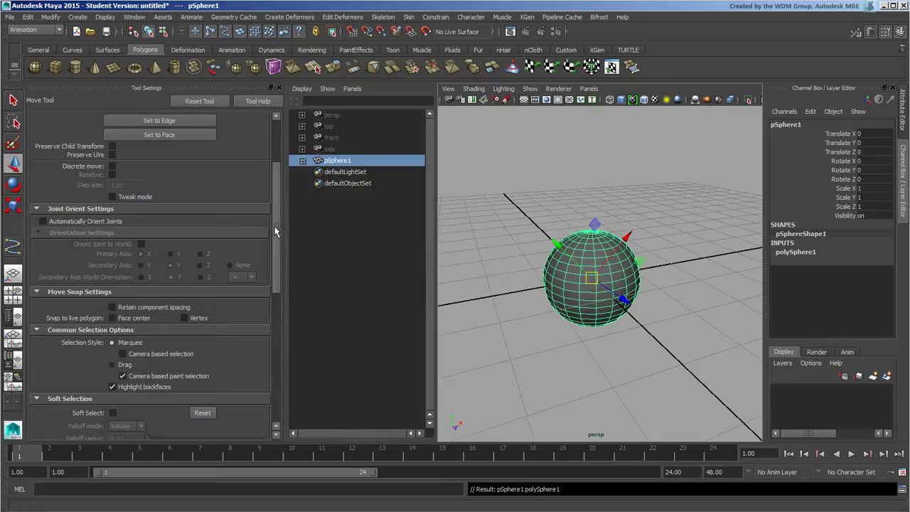
{"action": "left_click_drag", "start_coordinate": [275, 231], "coordinate": [281, 153]}
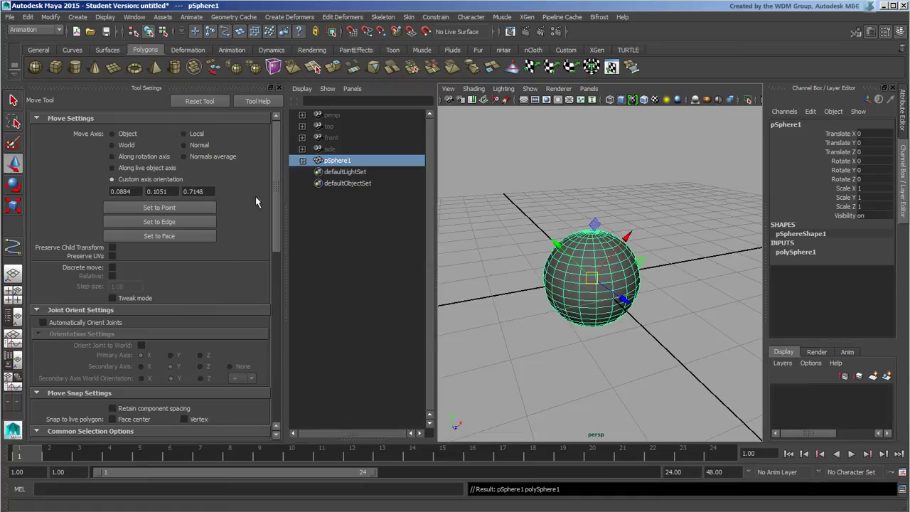
{"action": "left_click", "coordinate": [126, 134]}
{"action": "left_click", "coordinate": [279, 88]}
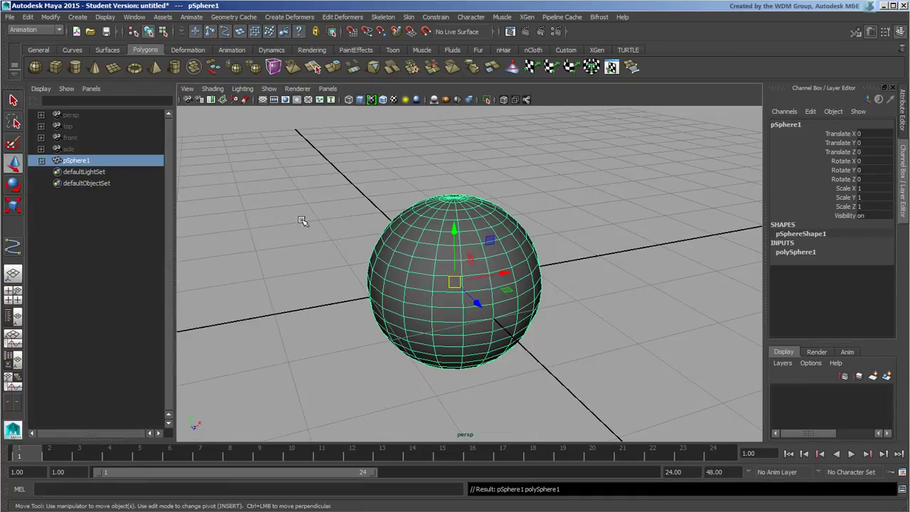
{"action": "left_click", "coordinate": [504, 289]}
{"action": "mouse_move", "coordinate": [507, 261]}
{"action": "left_mouse_down", "text": "alt"}
{"action": "mouse_move", "coordinate": [524, 282]}
{"action": "mouse_move", "coordinate": [508, 270]}
{"action": "mouse_move", "coordinate": [524, 256]}
{"action": "mouse_move", "coordinate": [598, 268]}
{"action": "mouse_move", "coordinate": [532, 291]}
{"action": "mouse_move", "coordinate": [542, 284]}
{"action": "left_mouse_up", "text": "alt"}
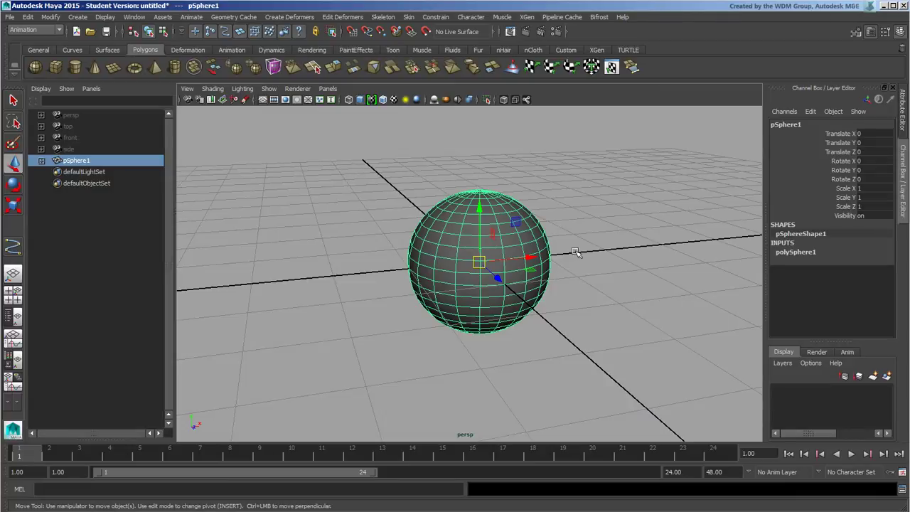
{"action": "mouse_move", "coordinate": [576, 253]}
{"action": "left_mouse_down", "text": "alt"}
{"action": "mouse_move", "coordinate": [561, 286]}
{"action": "mouse_move", "coordinate": [576, 282]}
{"action": "left_mouse_up", "text": "alt"}
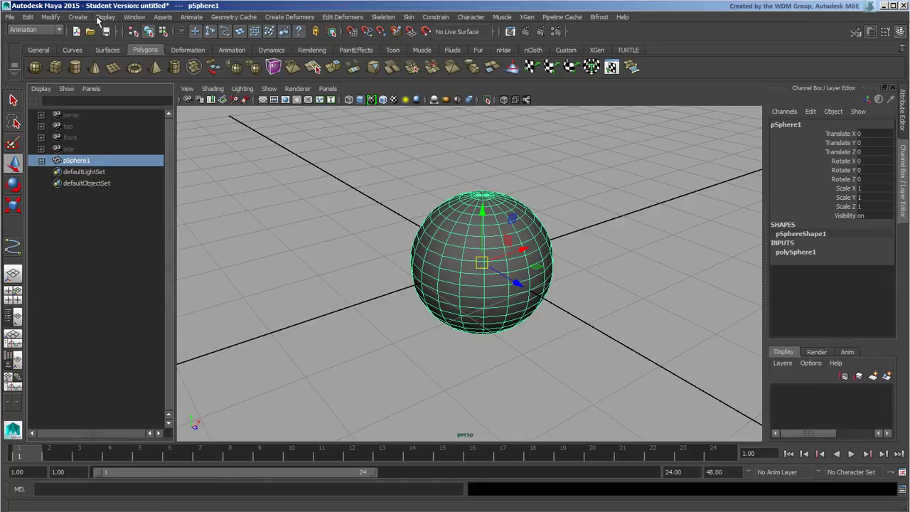
{"action": "left_click", "coordinate": [136, 18]}
{"action": "mouse_move", "coordinate": [163, 77]}
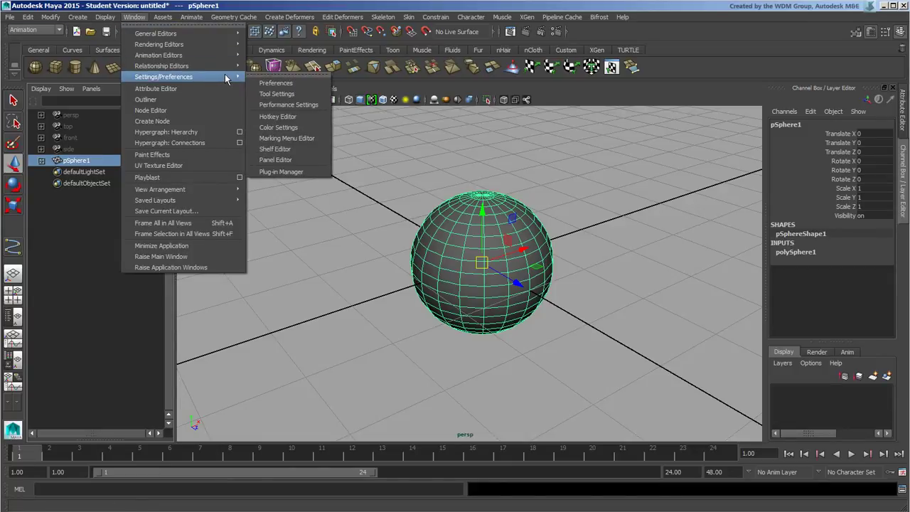
{"action": "left_click", "coordinate": [306, 118]}
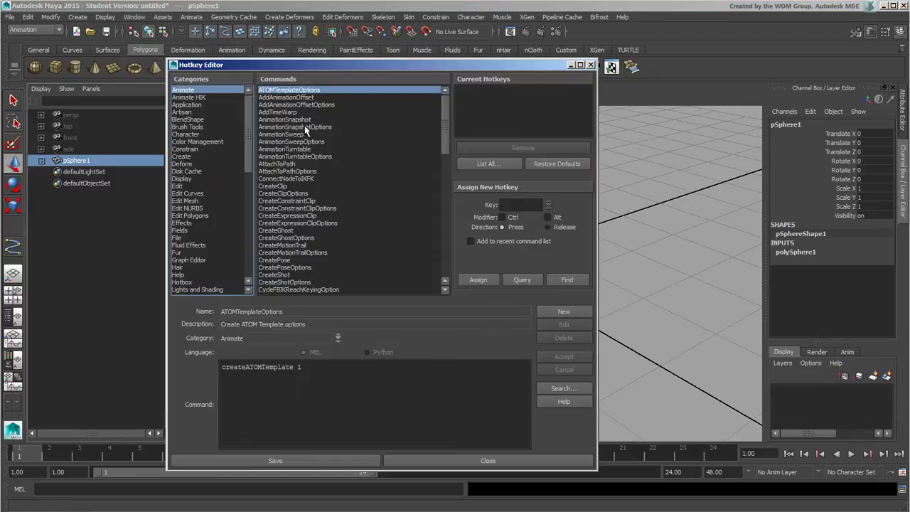
{"action": "left_click", "coordinate": [191, 186]}
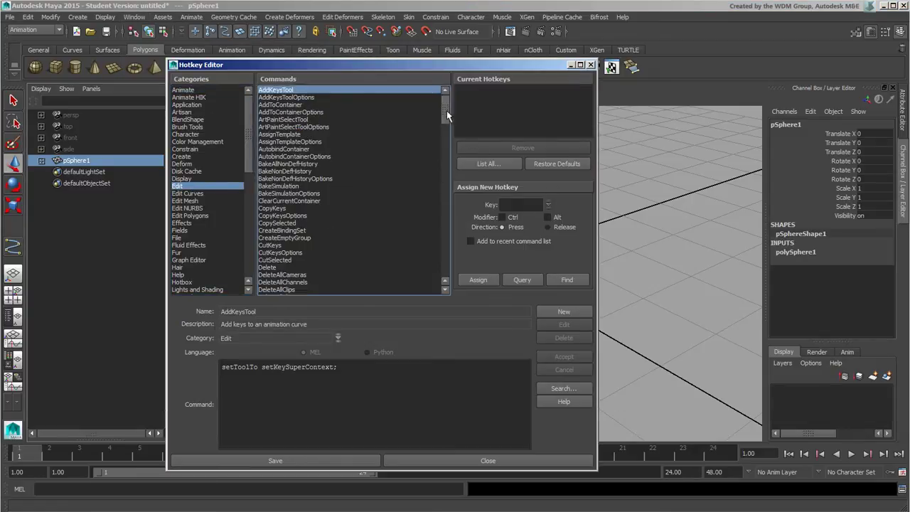
{"action": "left_click_drag", "start_coordinate": [446, 110], "coordinate": [446, 283]}
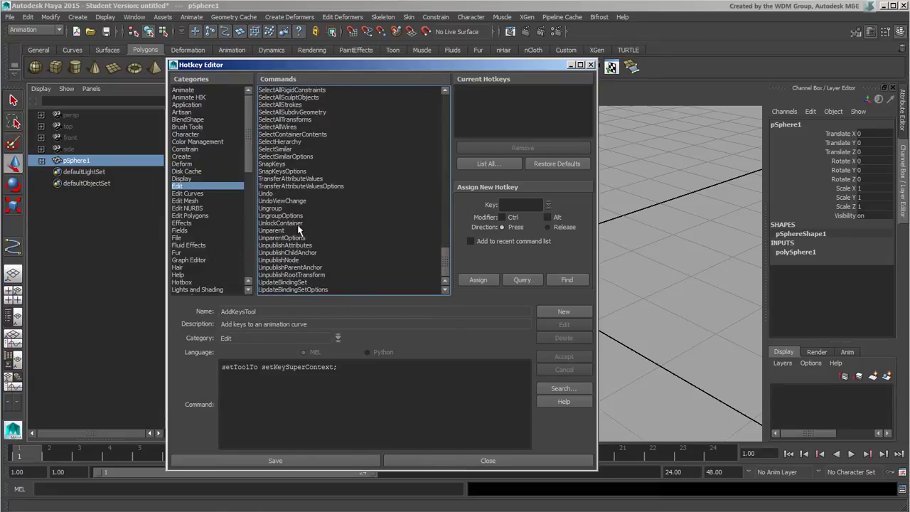
{"action": "left_click", "coordinate": [289, 208]}
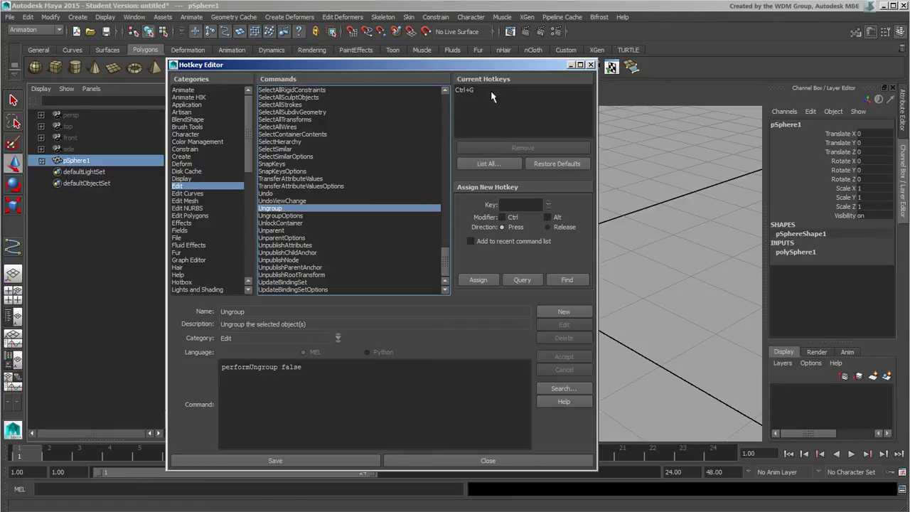
{"action": "left_click", "coordinate": [512, 204]}
{"action": "type", "text": "G"}
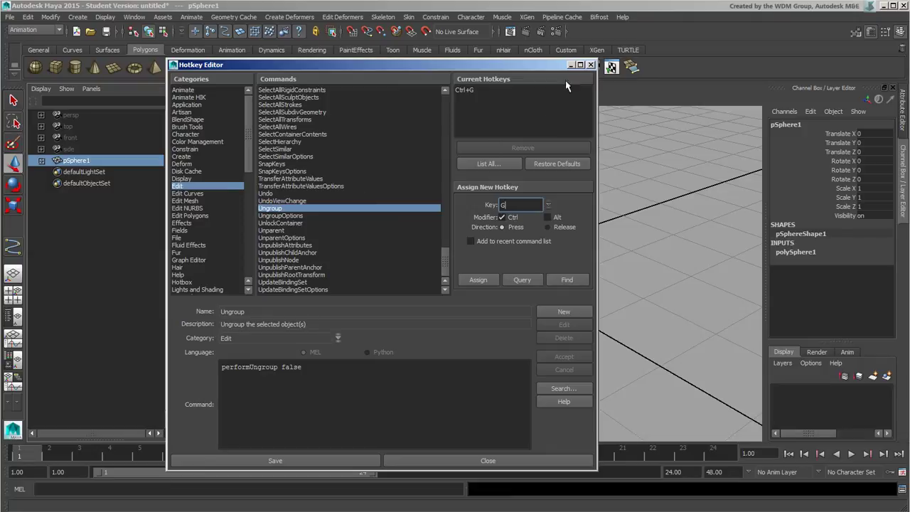
{"action": "left_click", "coordinate": [590, 66]}
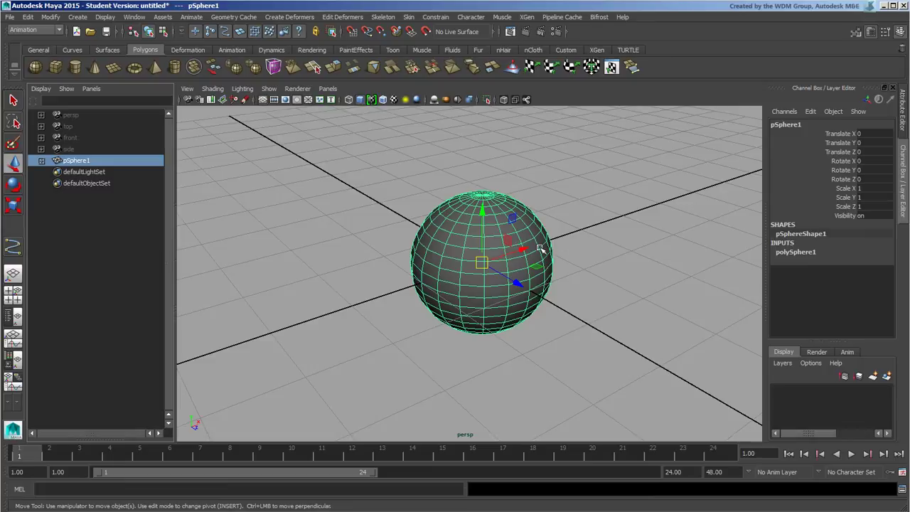
- Group the sphere and move the group's pivot out along X
{"action": "key", "text": "ctrl+g"}
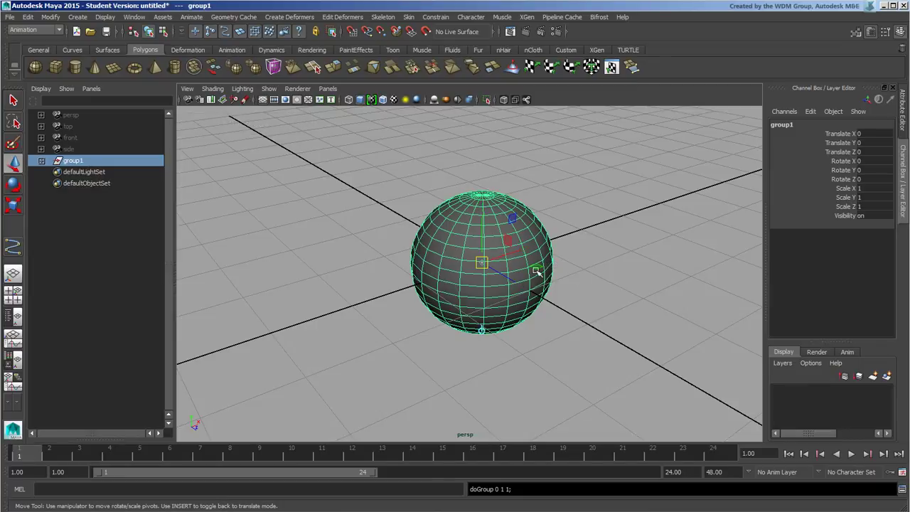
{"action": "key", "text": "Insert"}
{"action": "left_click_drag", "start_coordinate": [499, 254], "coordinate": [690, 191]}
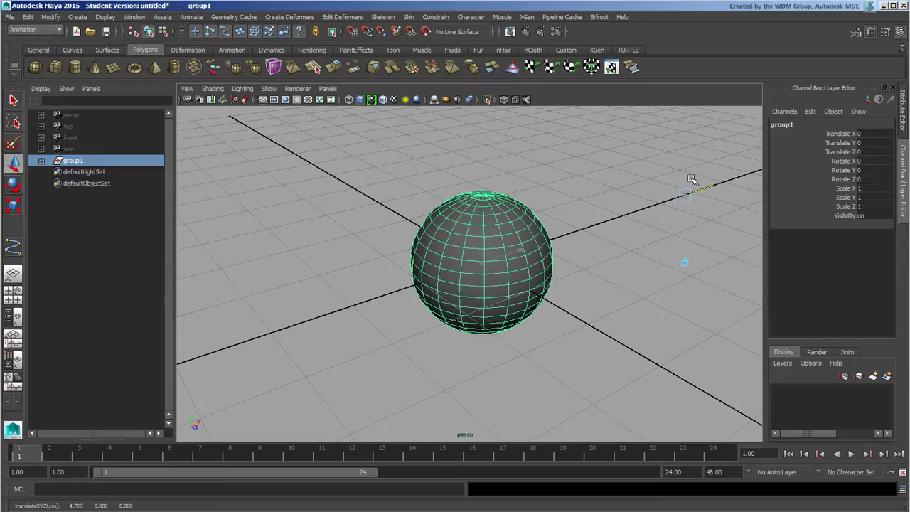
{"action": "key", "text": "Insert"}
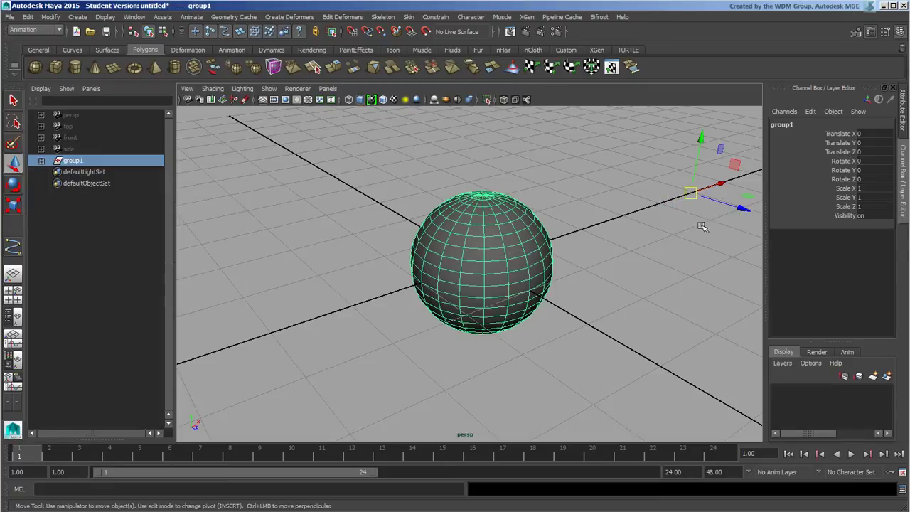
{"action": "left_click_drag", "start_coordinate": [655, 248], "coordinate": [483, 297], "text": "alt"}
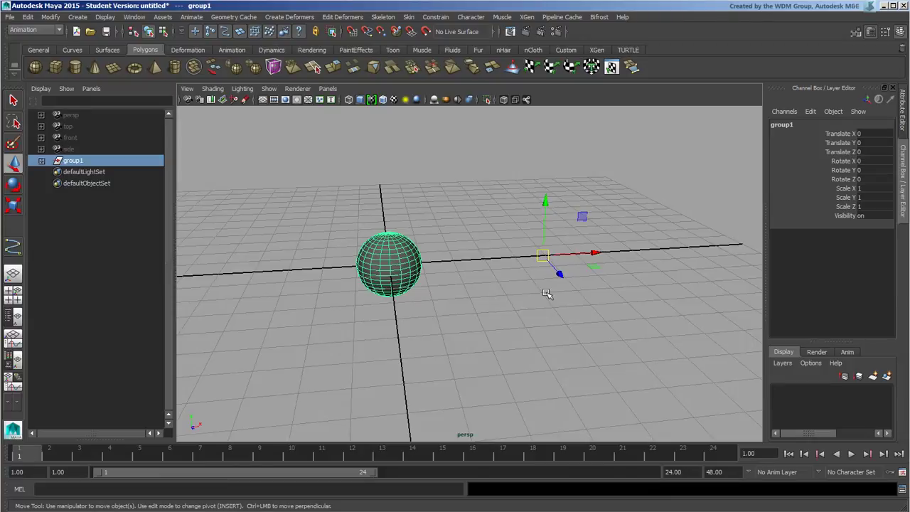
- Rotate the group -46.853 on Z to swing the sphere up, then ungroup it
{"action": "left_click", "coordinate": [13, 185]}
{"action": "mouse_move", "coordinate": [541, 207]}
{"action": "left_mouse_down"}
{"action": "mouse_move", "coordinate": [606, 199]}
{"action": "mouse_move", "coordinate": [576, 208]}
{"action": "left_mouse_up"}
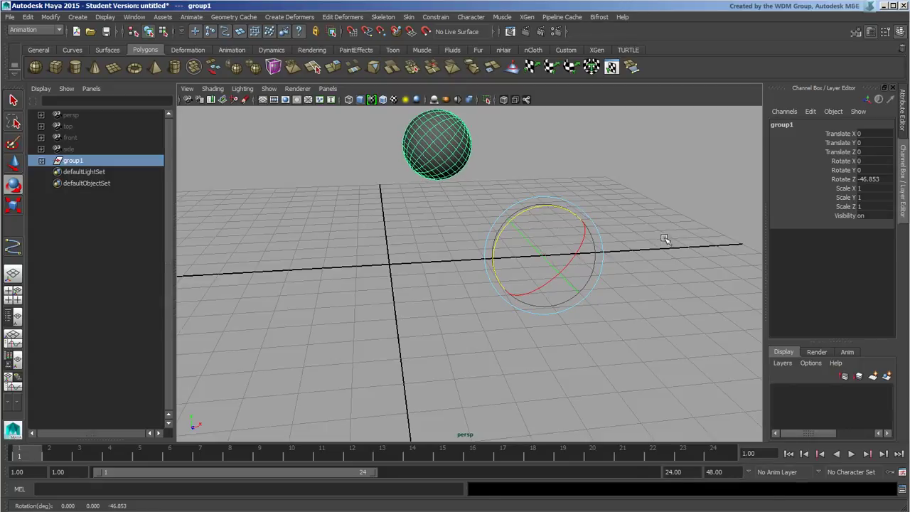
{"action": "key", "text": "ctrl+shift+g"}
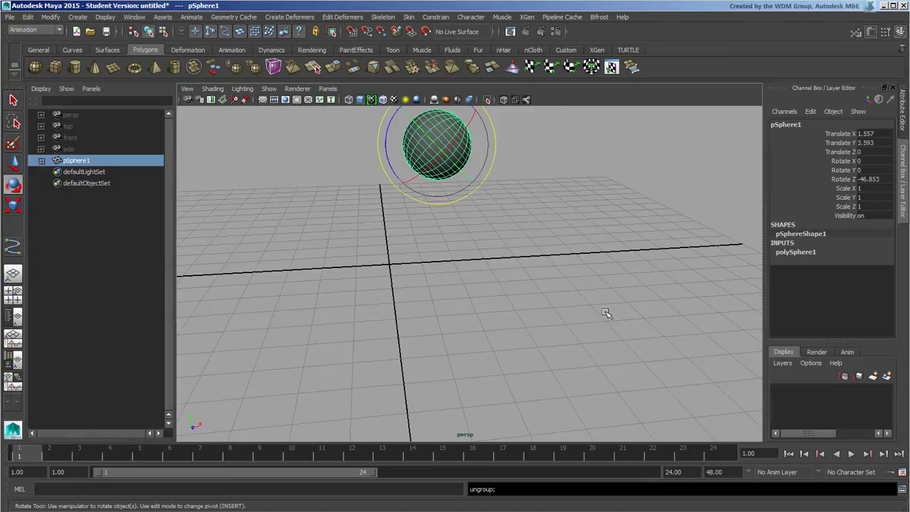
{"action": "mouse_move", "coordinate": [543, 204]}
{"action": "left_mouse_down", "text": "alt"}
{"action": "mouse_move", "coordinate": [564, 248]}
{"action": "mouse_move", "coordinate": [609, 278]}
{"action": "mouse_move", "coordinate": [575, 275]}
{"action": "left_mouse_up", "text": "alt"}
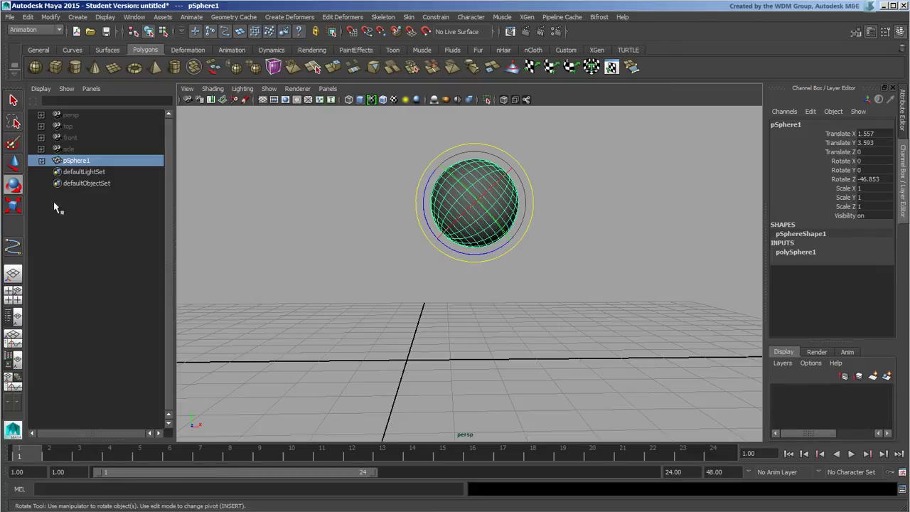
- Show the Rotate tool settings, regroup the sphere into group1, and center the group's pivot
{"action": "double_click", "coordinate": [14, 186]}
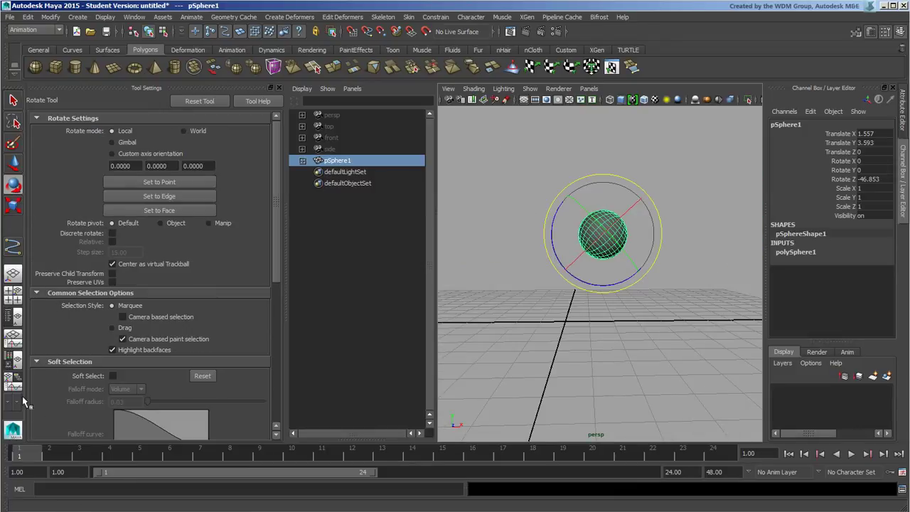
{"action": "scroll", "coordinate": [278, 255], "scroll_direction": "down", "scroll_amount": 2}
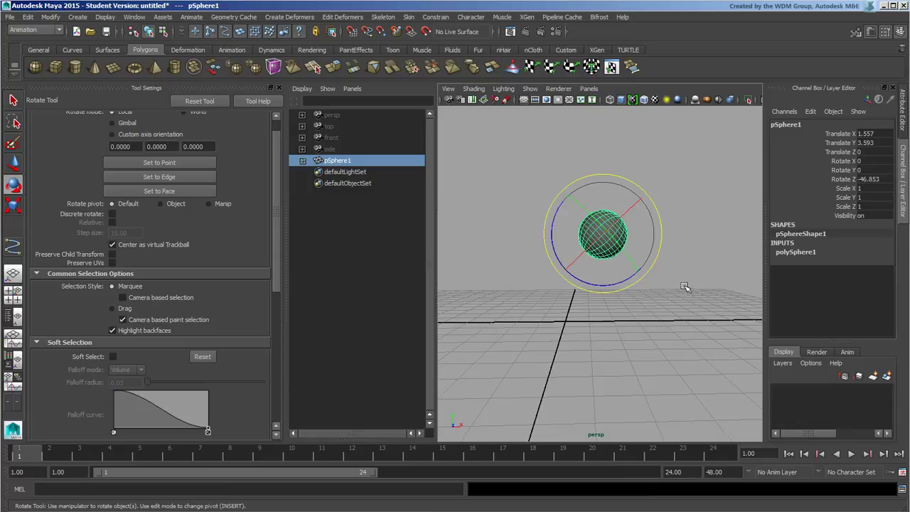
{"action": "key", "text": "ctrl+g"}
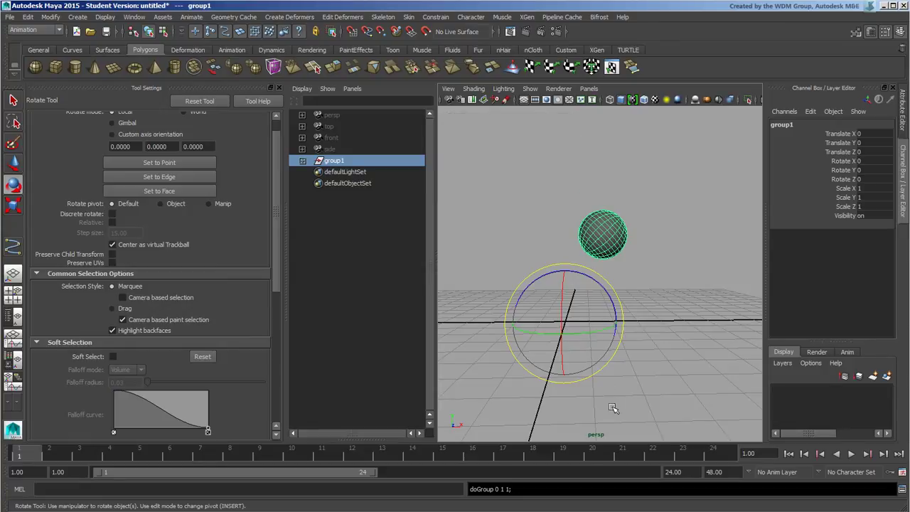
{"action": "left_click", "coordinate": [50, 16]}
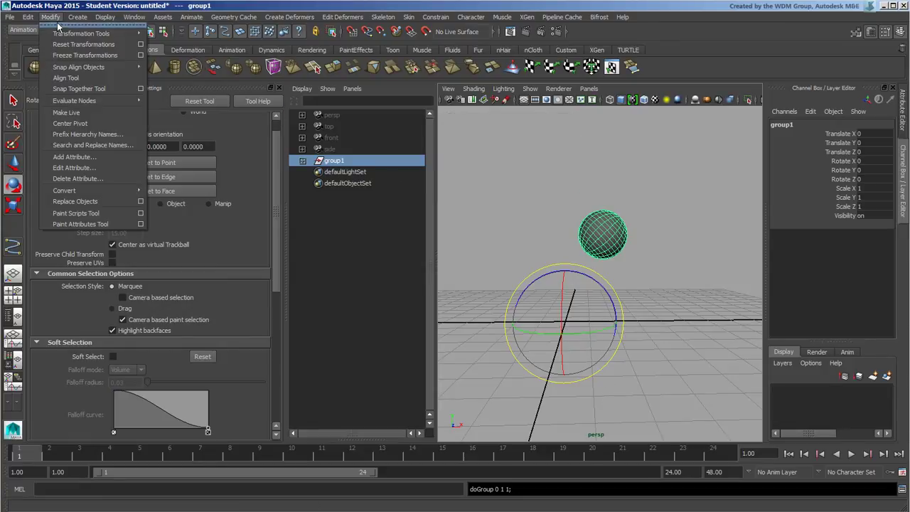
{"action": "left_click", "coordinate": [96, 121]}
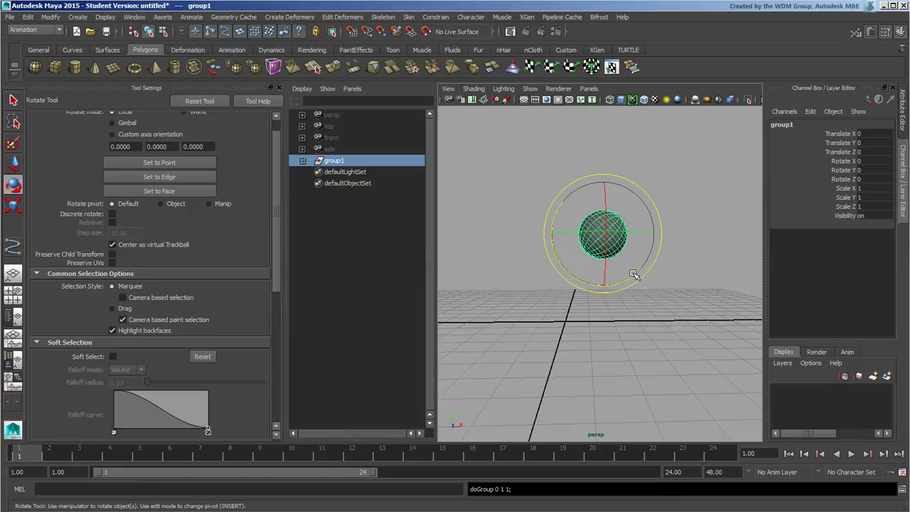
- Move the group pivot right along X, enable Preserve Child Transform, and rotate the group on Z
{"action": "key", "text": "Insert"}
{"action": "left_click_drag", "start_coordinate": [647, 235], "coordinate": [706, 233]}
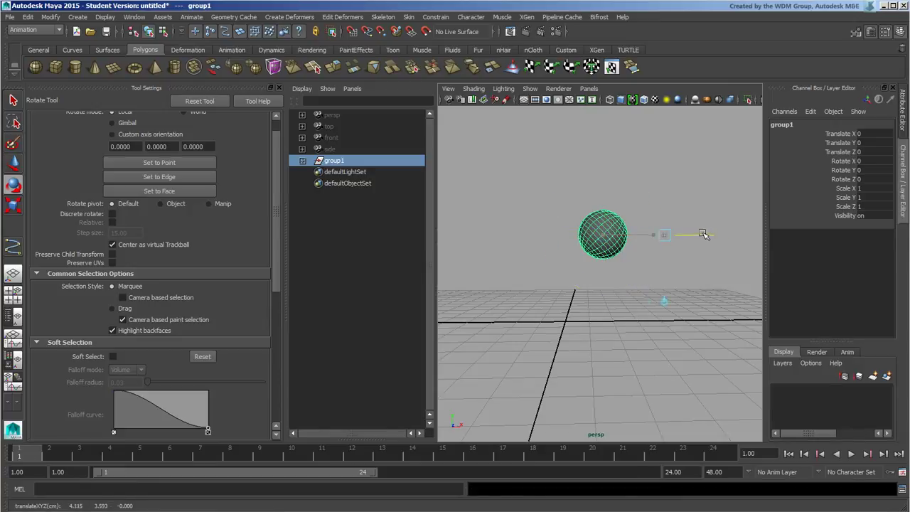
{"action": "key", "text": "Insert"}
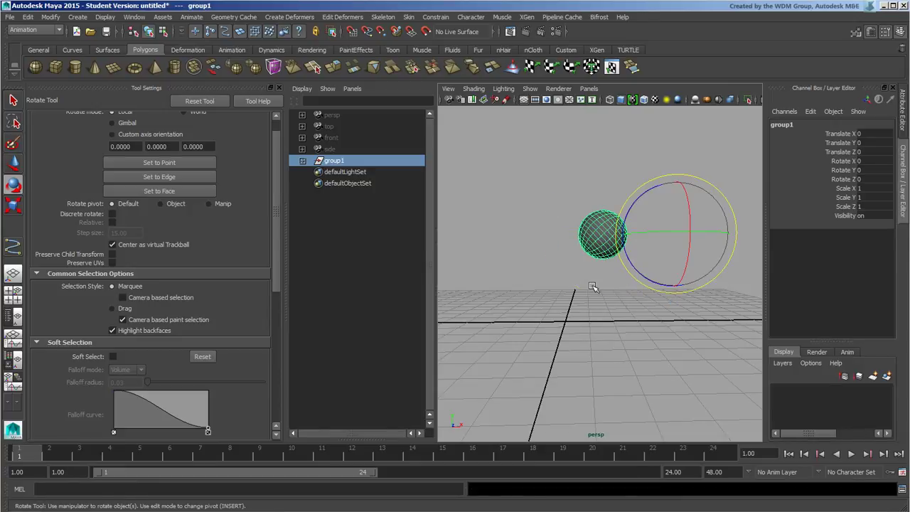
{"action": "left_click", "coordinate": [113, 256]}
{"action": "mouse_move", "coordinate": [651, 192]}
{"action": "left_mouse_down"}
{"action": "mouse_move", "coordinate": [670, 185]}
{"action": "mouse_move", "coordinate": [645, 194]}
{"action": "left_mouse_up"}
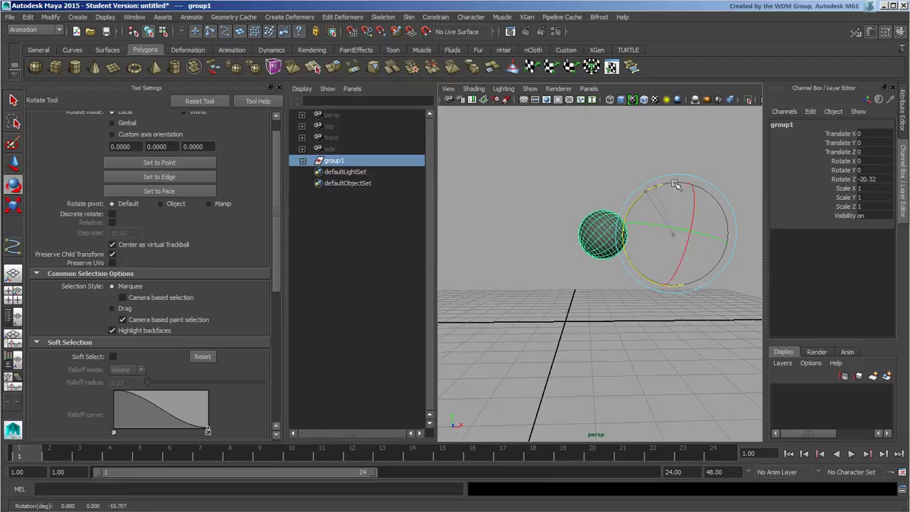
- Try Y-axis and free rotations of the group, undoing them
{"action": "mouse_move", "coordinate": [721, 232]}
{"action": "left_mouse_down"}
{"action": "mouse_move", "coordinate": [702, 230]}
{"action": "mouse_move", "coordinate": [712, 230]}
{"action": "left_mouse_up"}
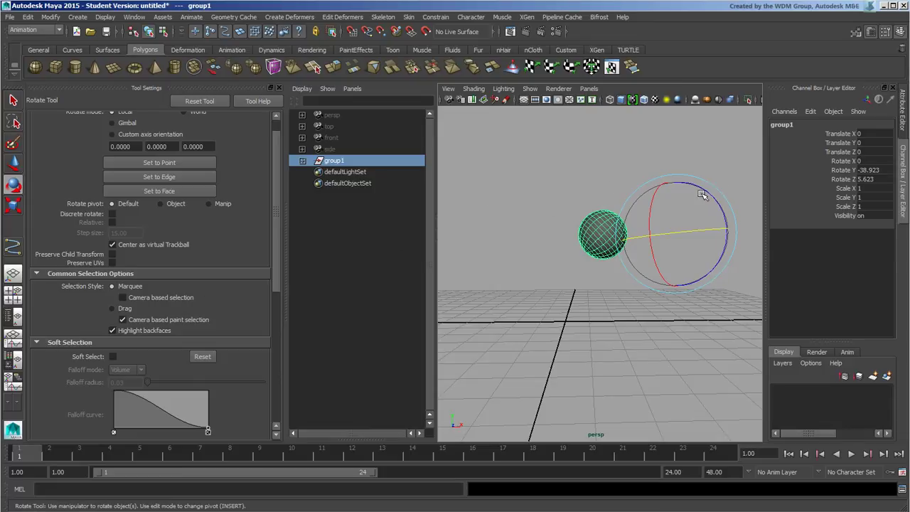
{"action": "mouse_move", "coordinate": [707, 196]}
{"action": "left_mouse_down"}
{"action": "mouse_move", "coordinate": [725, 206]}
{"action": "mouse_move", "coordinate": [721, 218]}
{"action": "mouse_move", "coordinate": [692, 191]}
{"action": "mouse_move", "coordinate": [725, 220]}
{"action": "mouse_move", "coordinate": [728, 211]}
{"action": "left_mouse_up"}
{"action": "key", "text": "ctrl+z"}
{"action": "key", "text": "ctrl+z"}
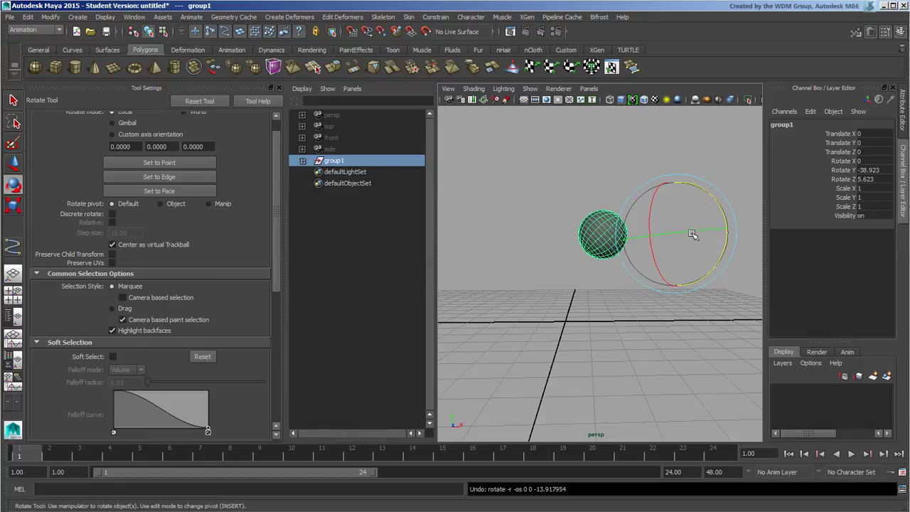
{"action": "left_click_drag", "start_coordinate": [702, 232], "coordinate": [723, 230]}
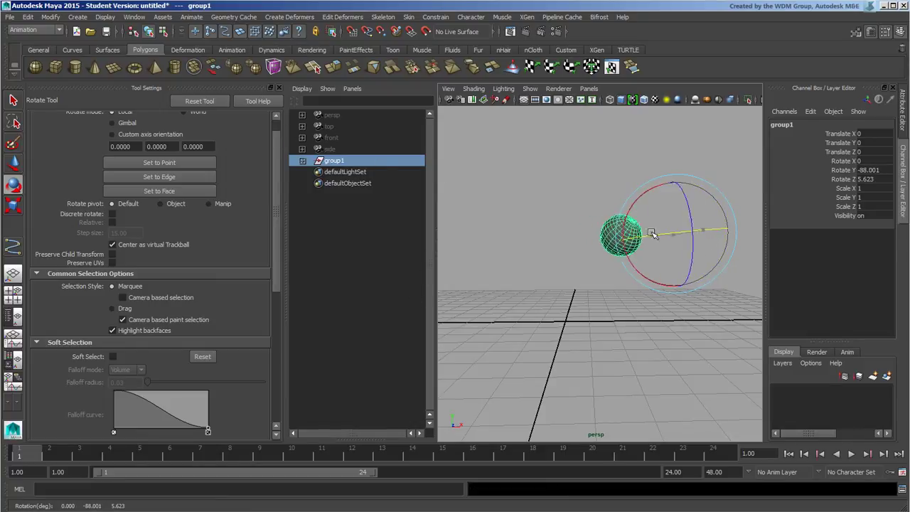
{"action": "key", "text": "ctrl+z"}
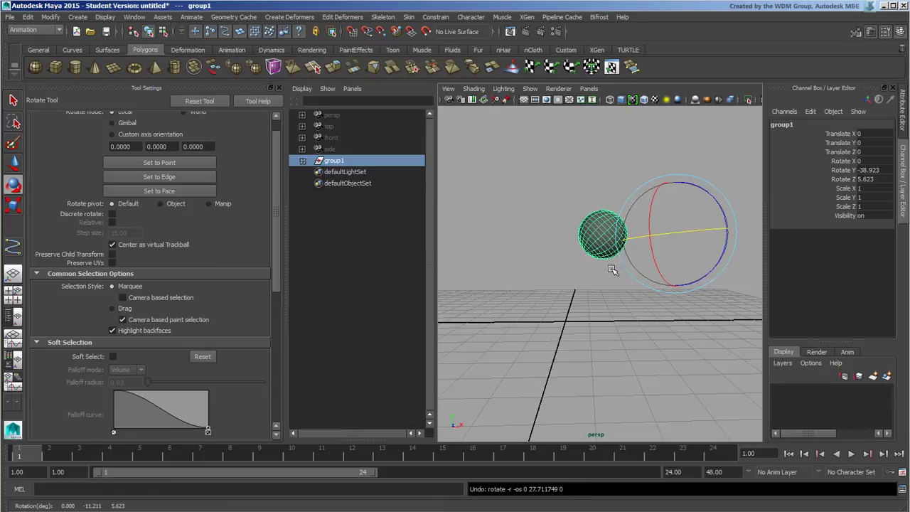
- Ungroup the sphere from group1 and close the tool settings
{"action": "key", "text": "ctrl+shift+g"}
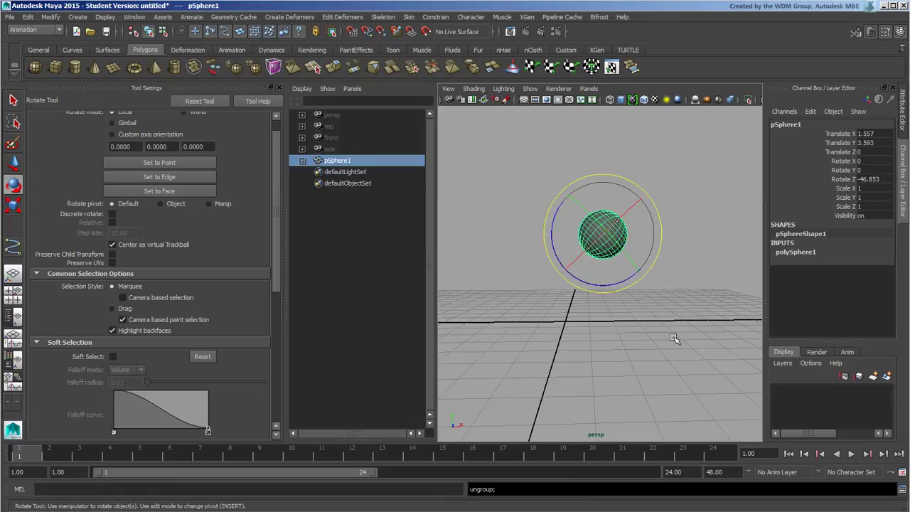
{"action": "left_click_drag", "start_coordinate": [652, 310], "coordinate": [588, 312], "text": "alt"}
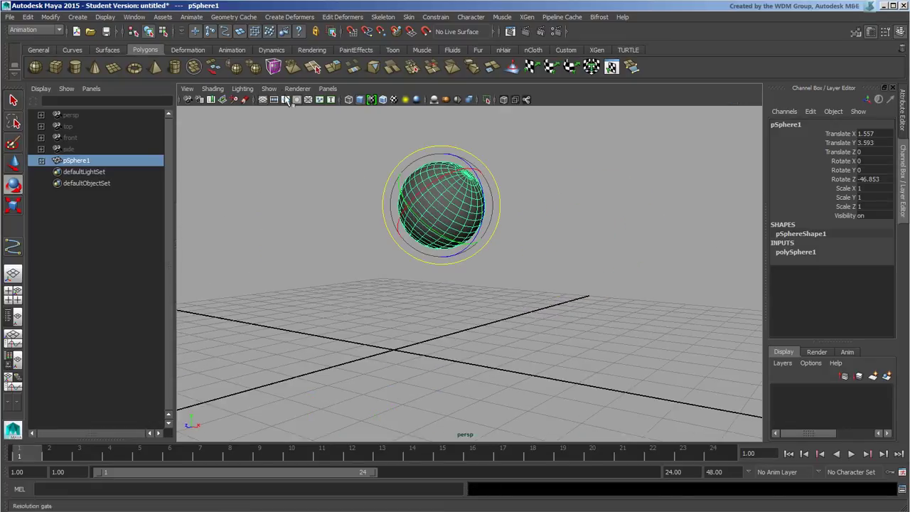
{"action": "left_click", "coordinate": [279, 88]}
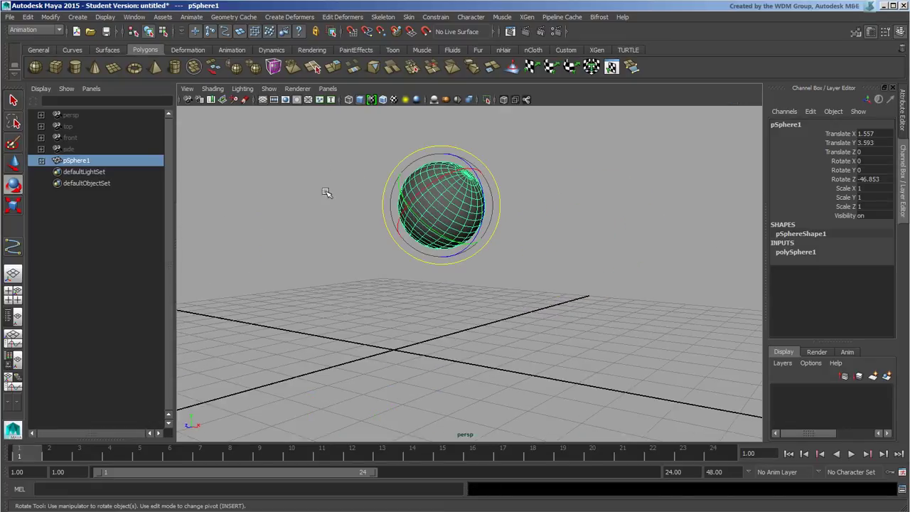